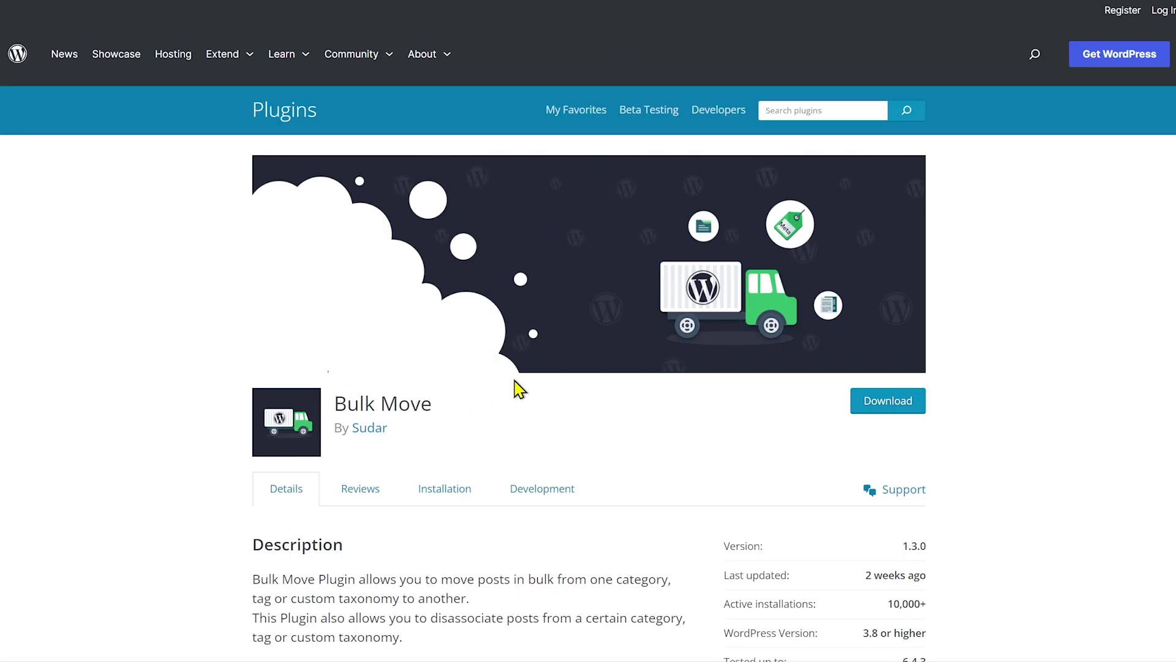
- Review the Bulk Move plugin's description and its modules for moving posts by category and tag on its WordPress.org page
scroll(517, 386, down, 7)
scroll(240, 317, down, 1)
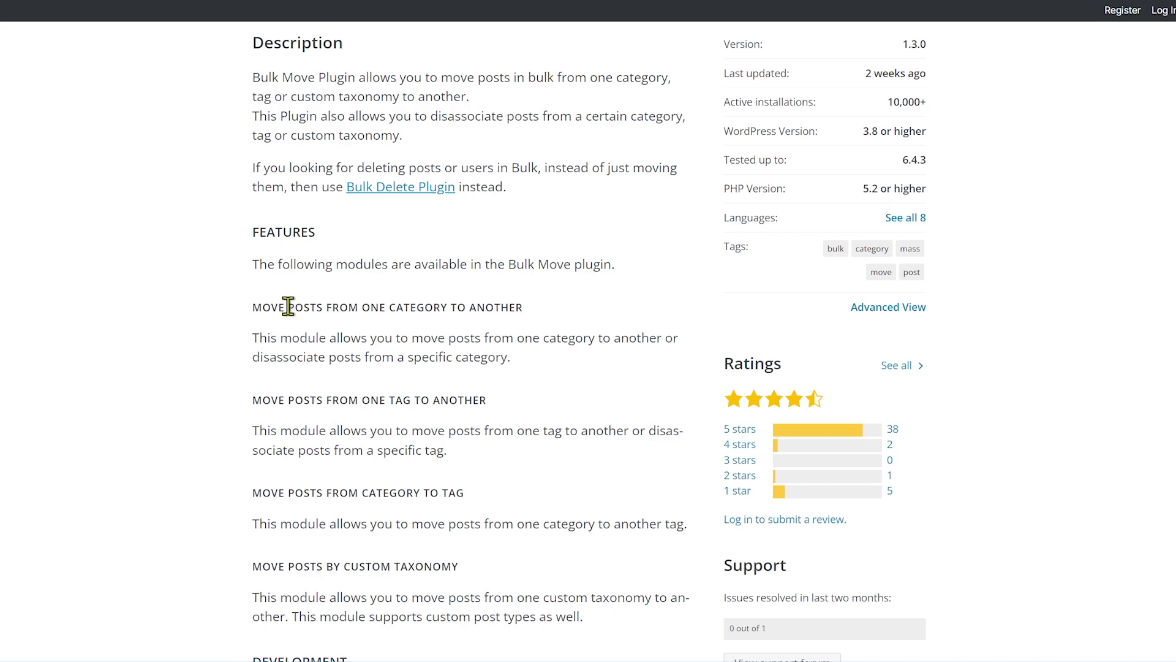
drag(288, 307, 527, 317)
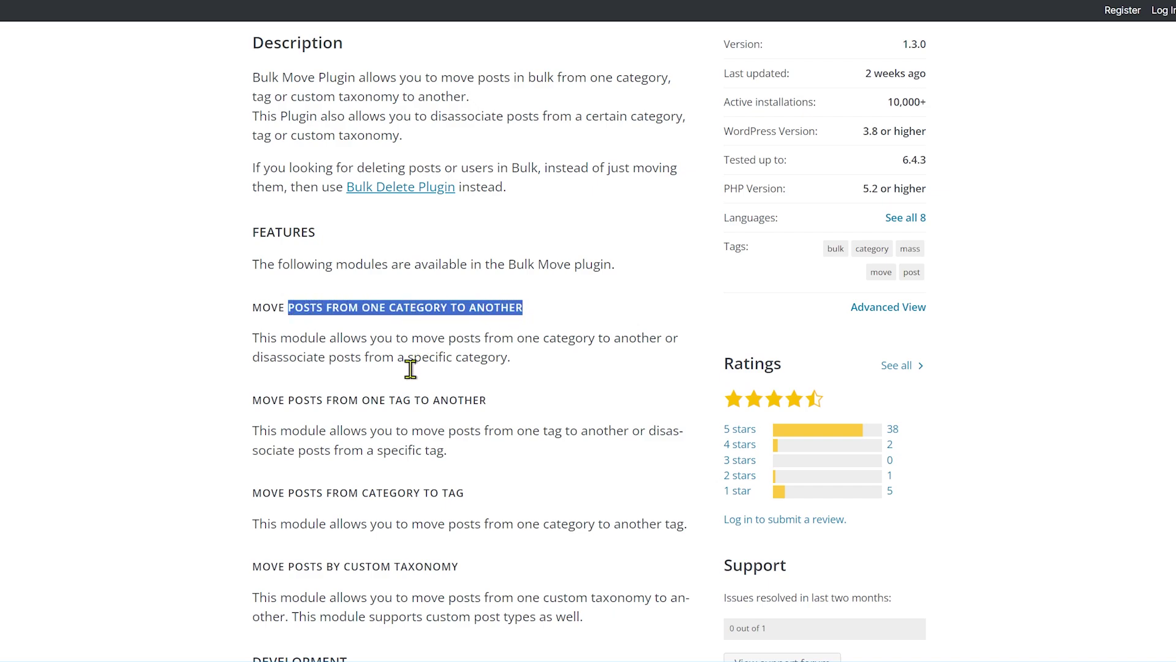
drag(288, 399, 483, 406)
drag(290, 487, 464, 494)
click(410, 331)
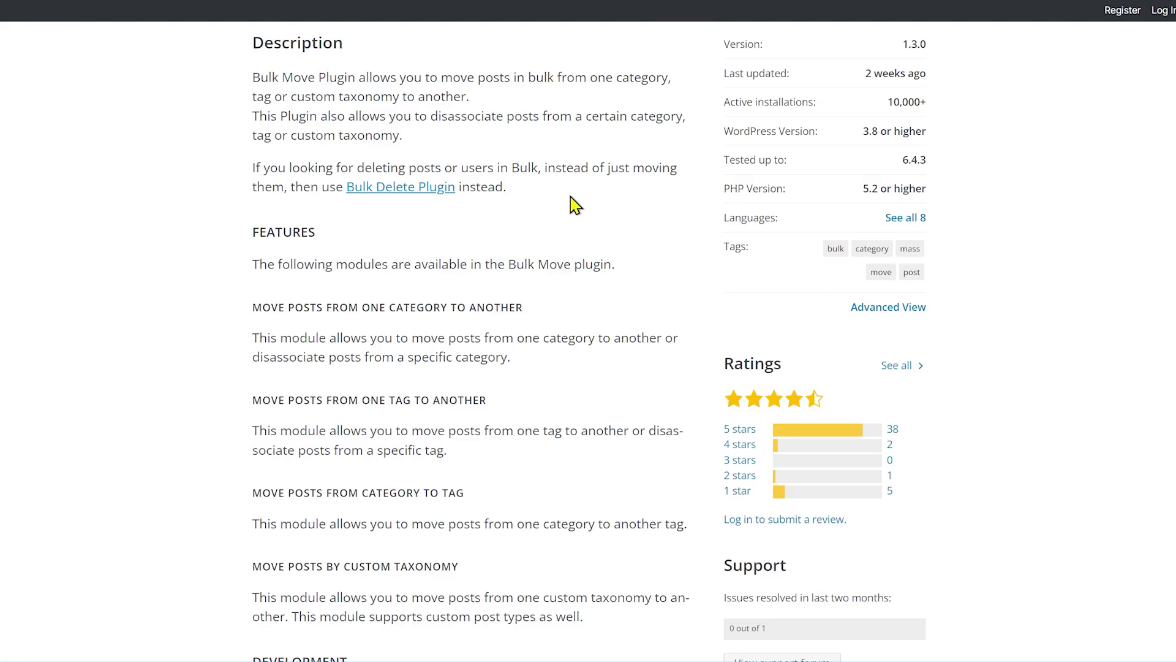
scroll(572, 204, up, 7)
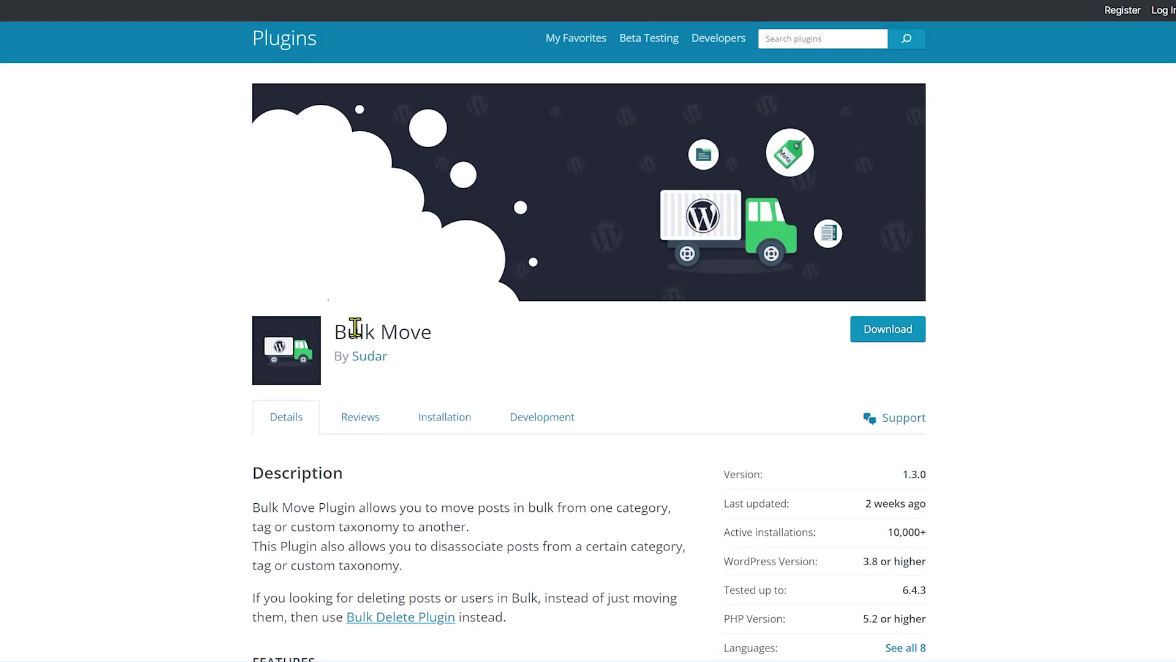
drag(340, 328, 429, 332)
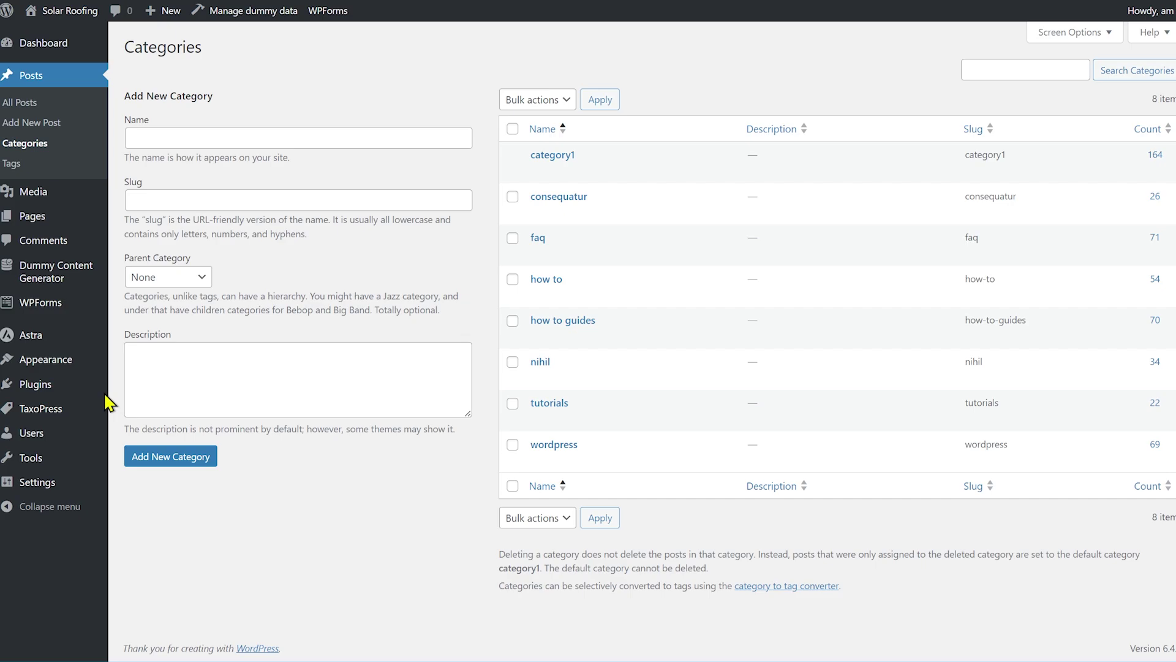
- Find the Bulk Move plugin by Sudar in the site's plugin directory, then install and activate it
mouse_move(34, 392)
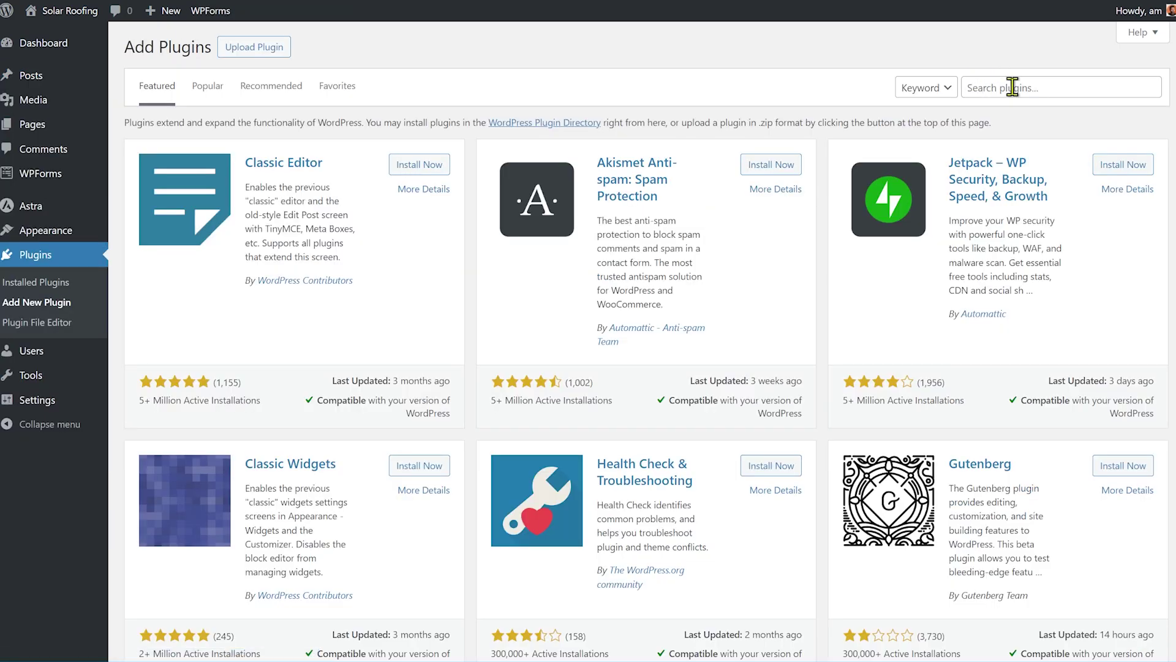
click(1005, 86)
text(Bulk Move)
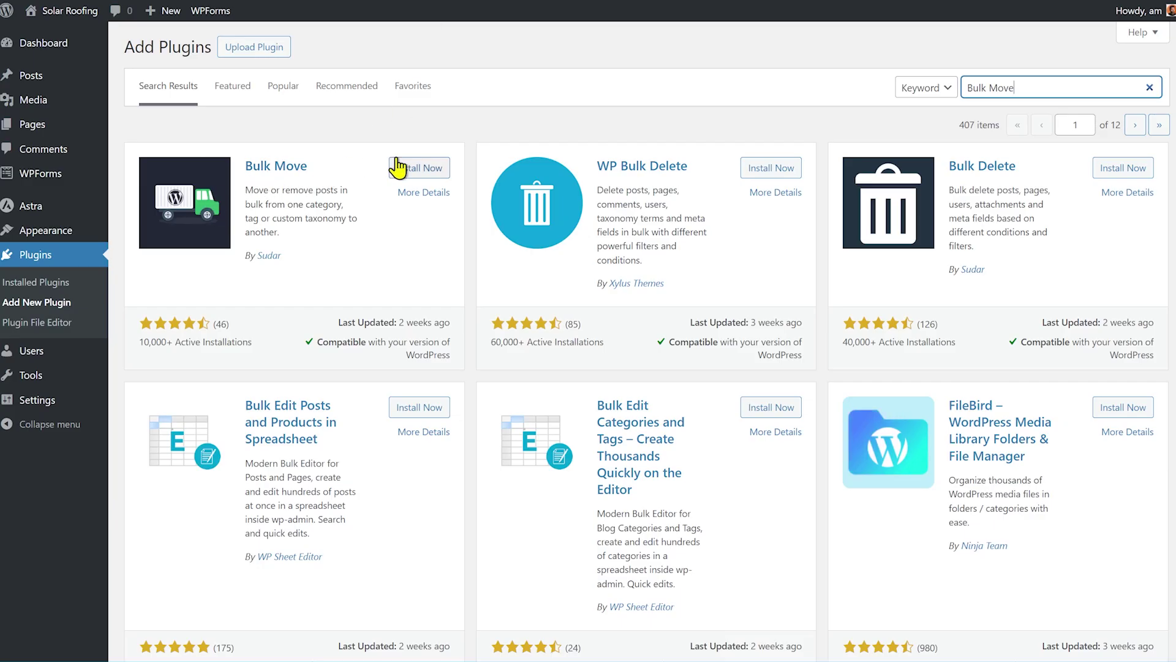
click(404, 167)
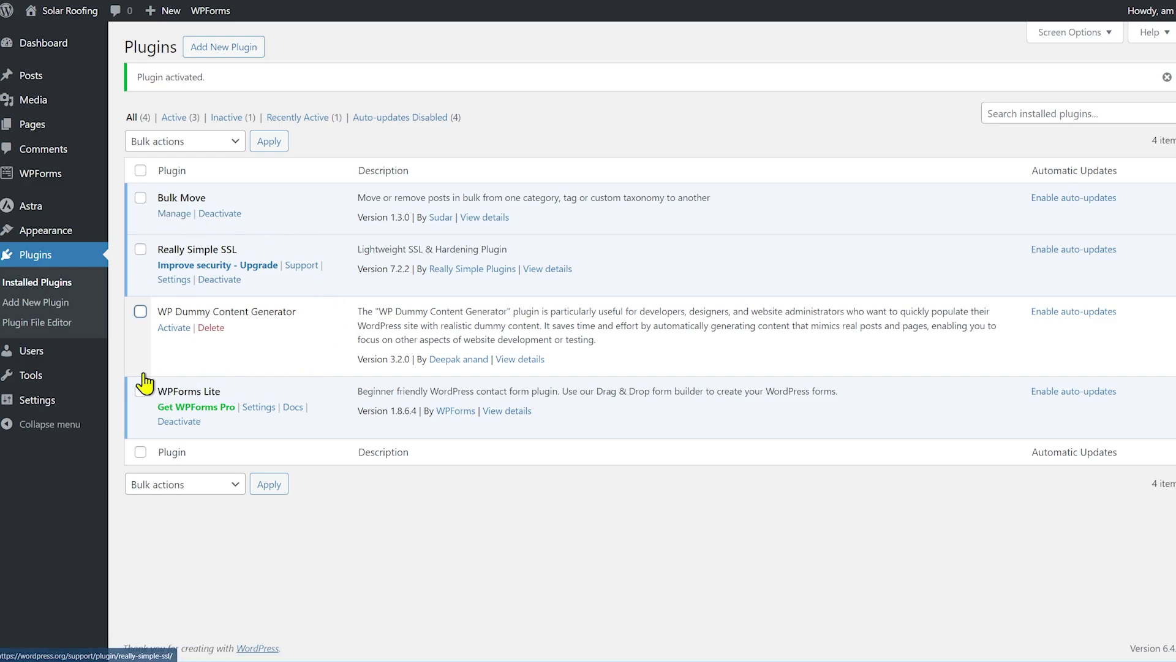
- Open the Bulk Move tool, read its warning and look over the available modules, keeping Bulk Move By Category expanded
mouse_move(43, 383)
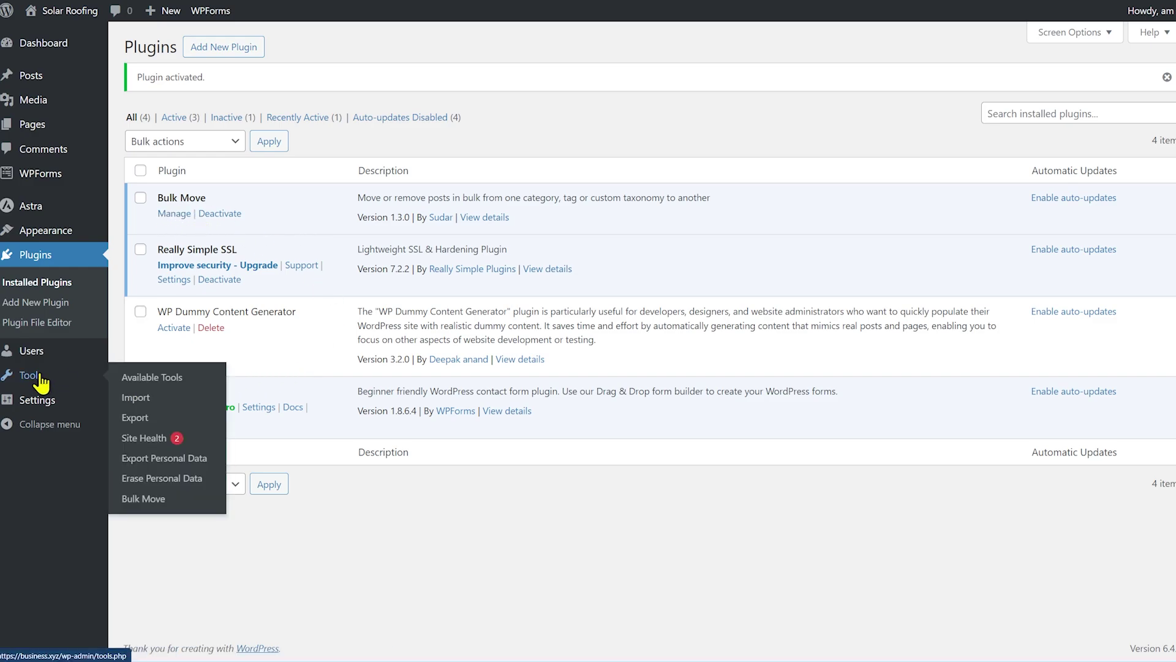
click(167, 494)
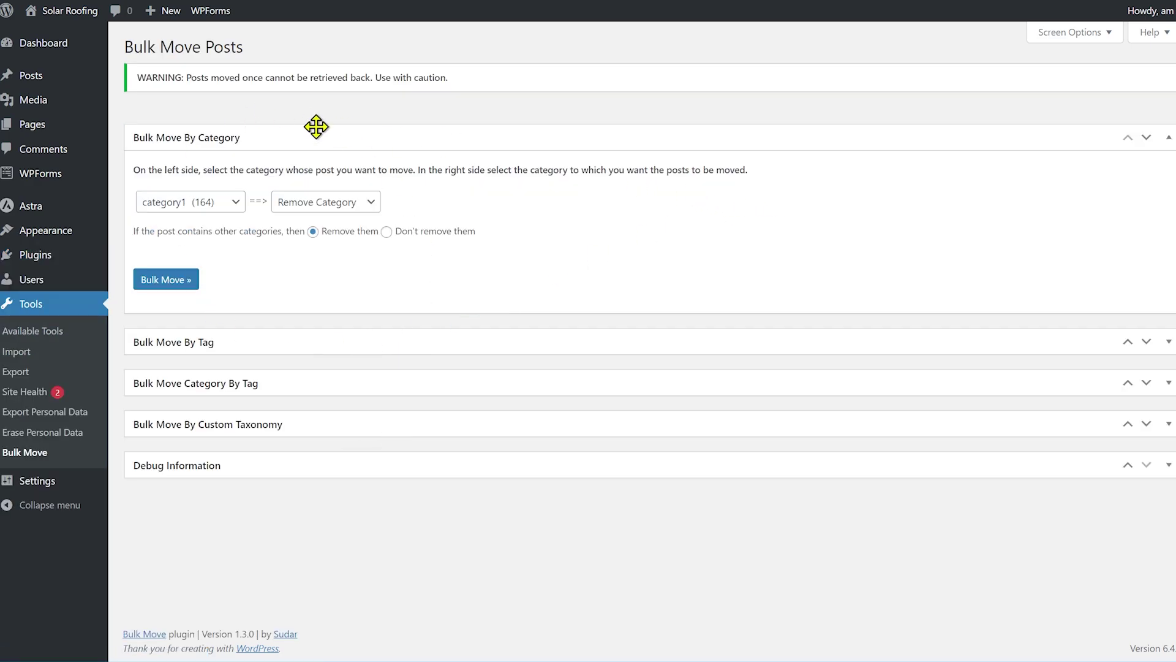
drag(138, 77, 465, 113)
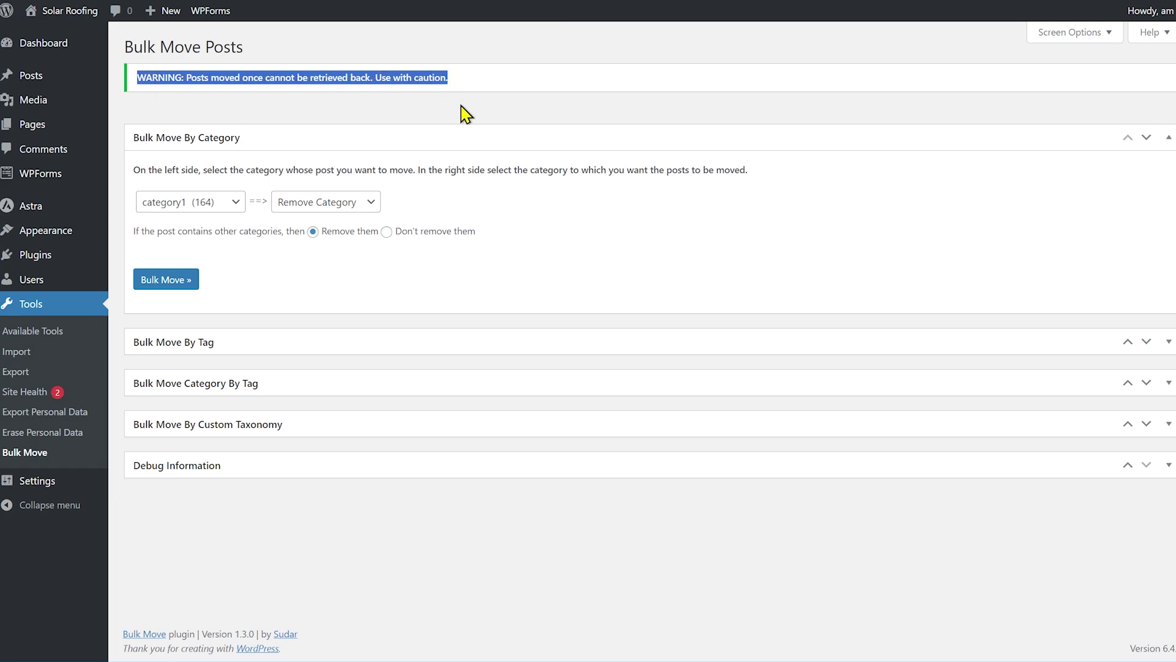
click(466, 114)
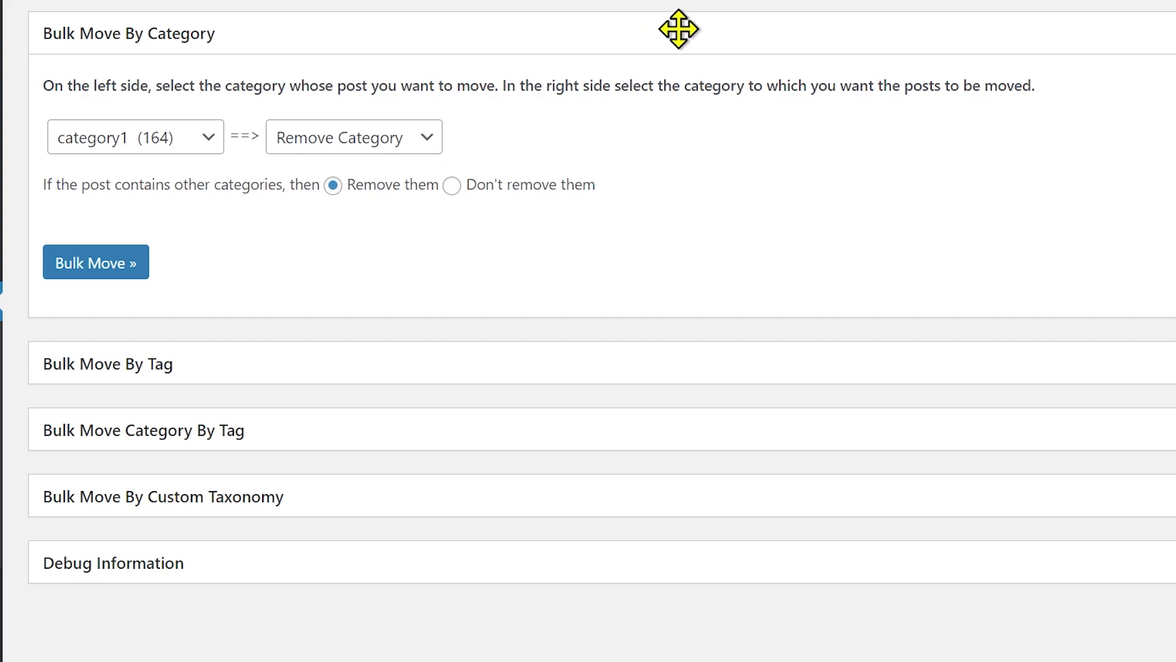
click(679, 29)
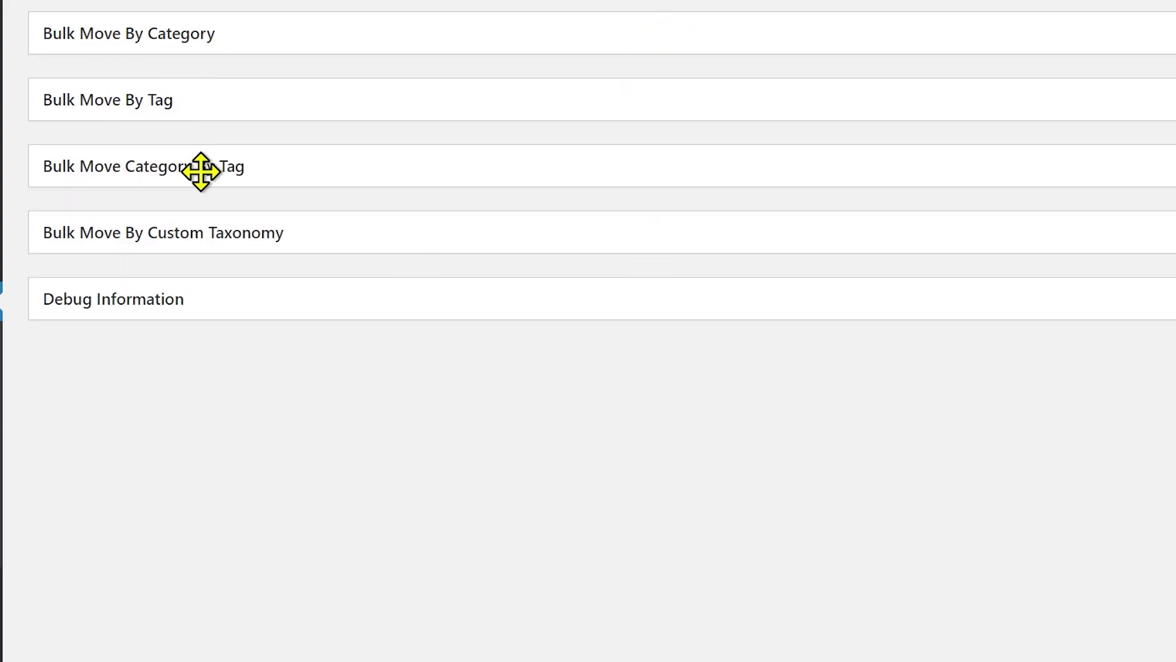
click(312, 34)
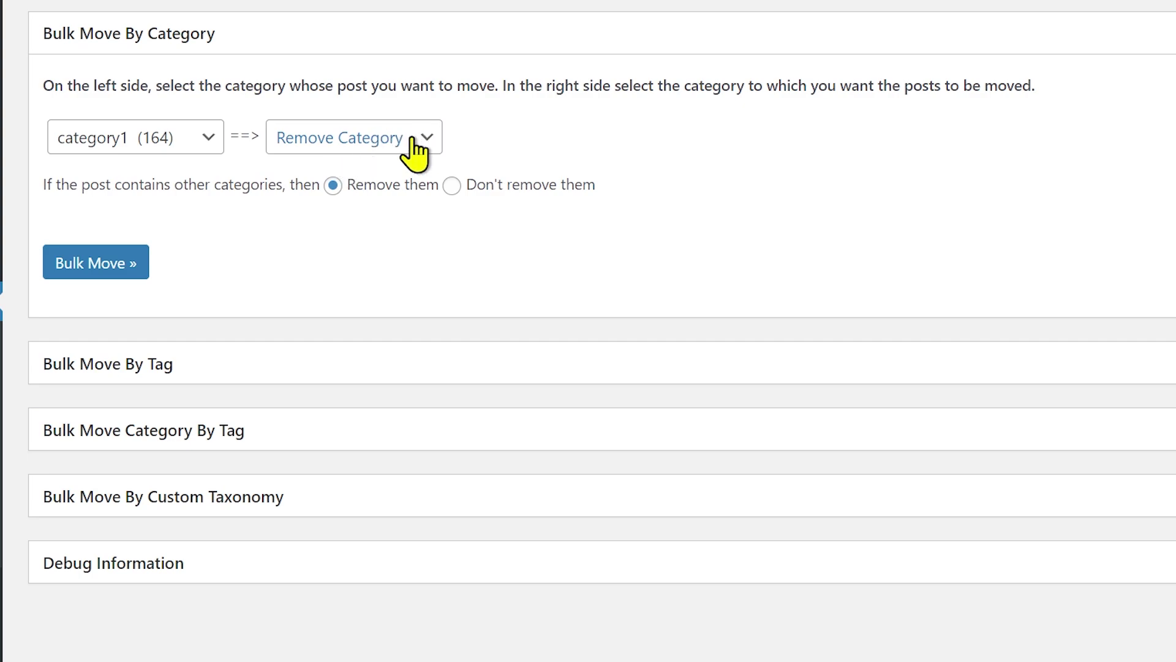
- Bulk move all posts from category1 to faq with other categories set to "Remove them", and check the Categories list
click(435, 153)
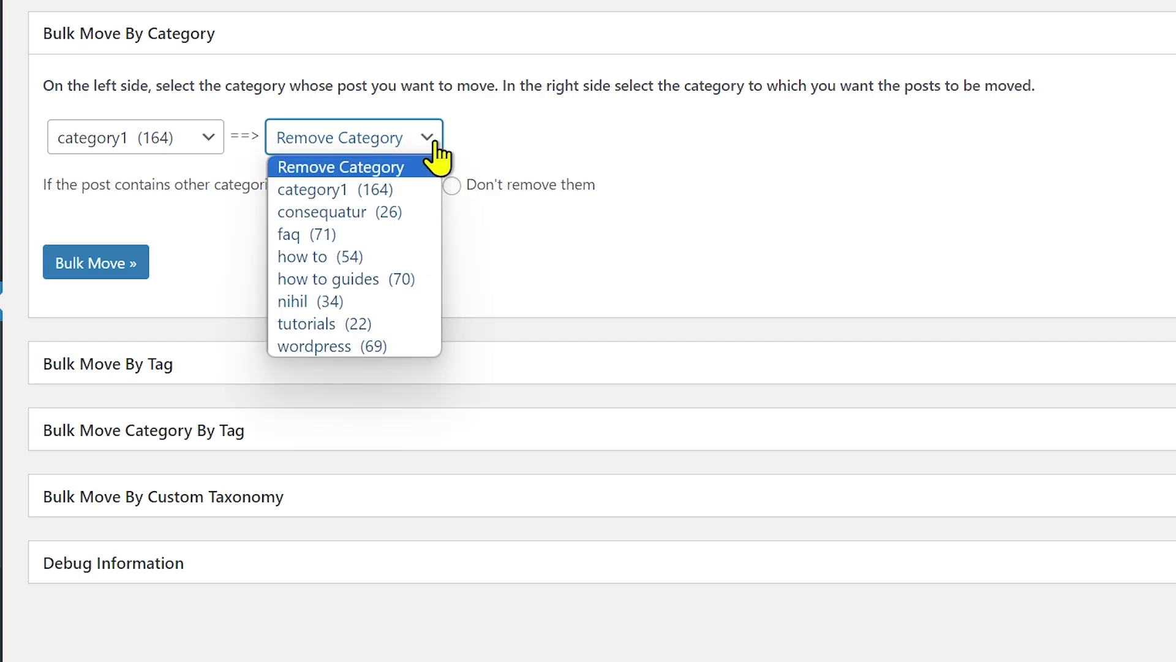
click(377, 236)
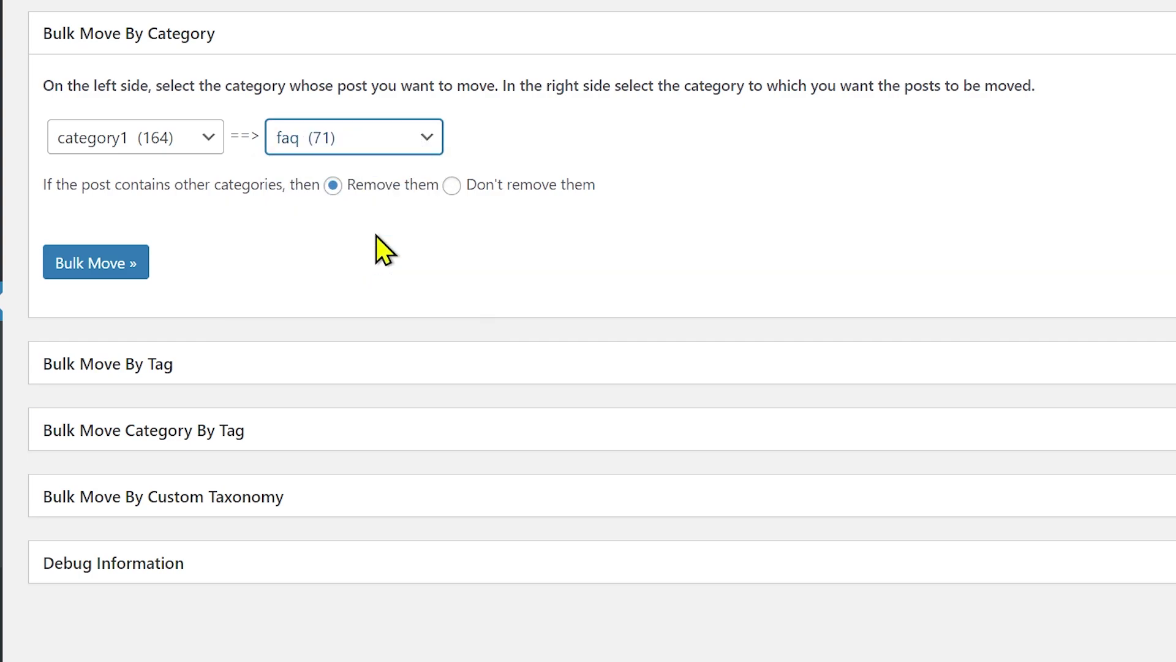
click(318, 242)
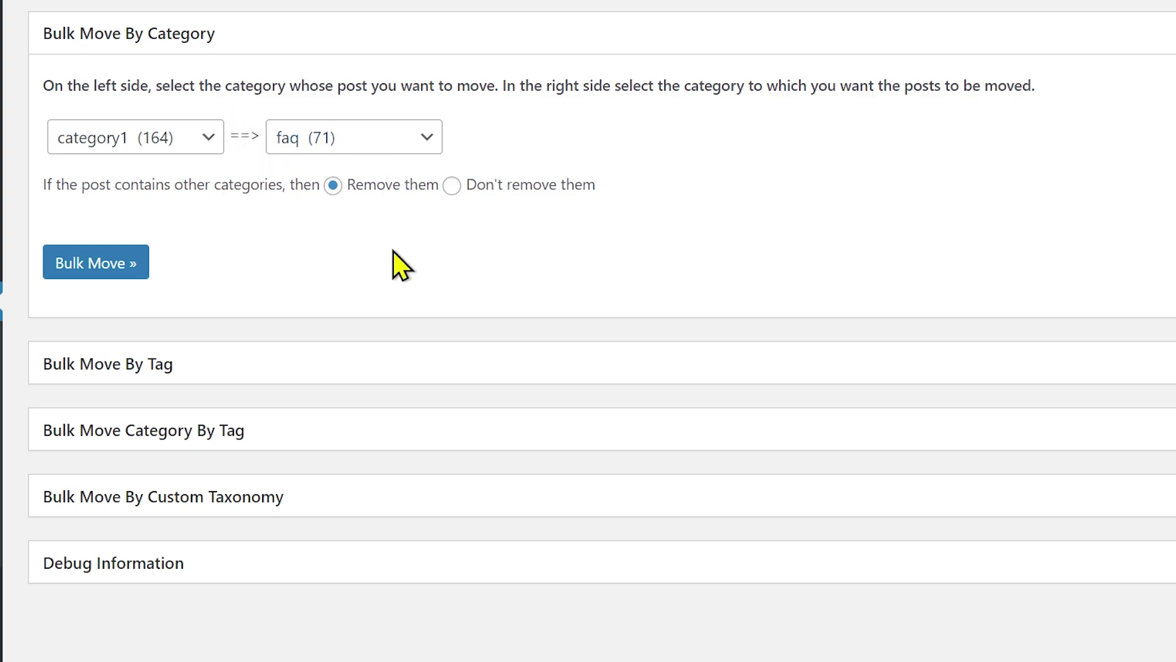
drag(172, 184, 286, 185)
click(325, 240)
click(450, 187)
click(332, 185)
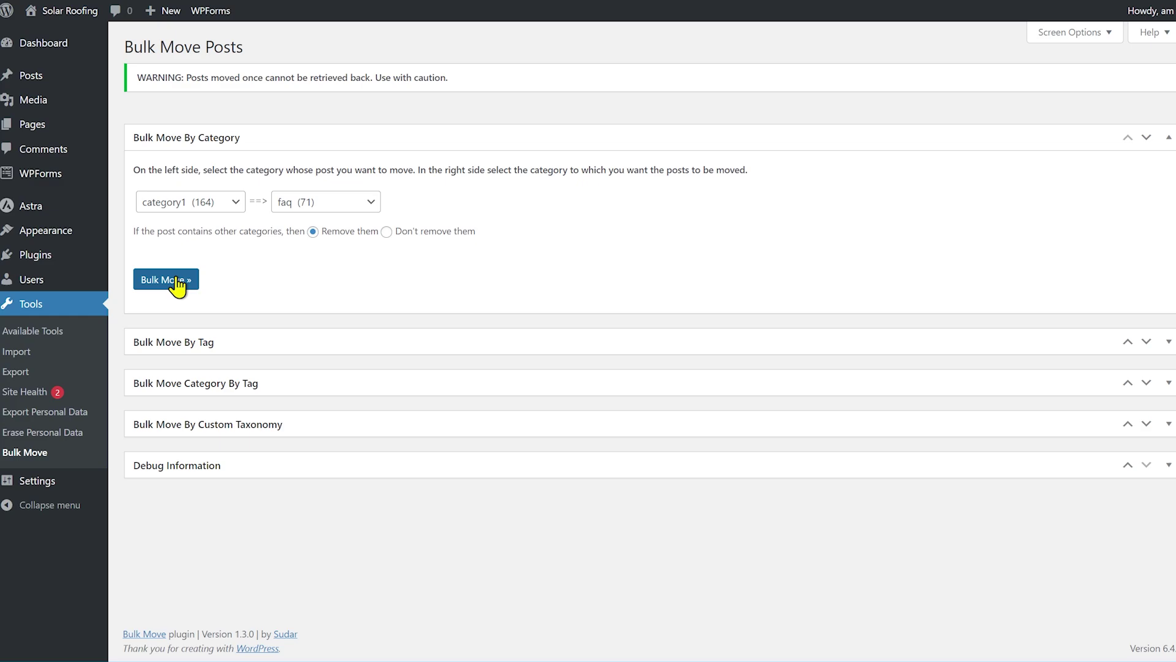
click(176, 281)
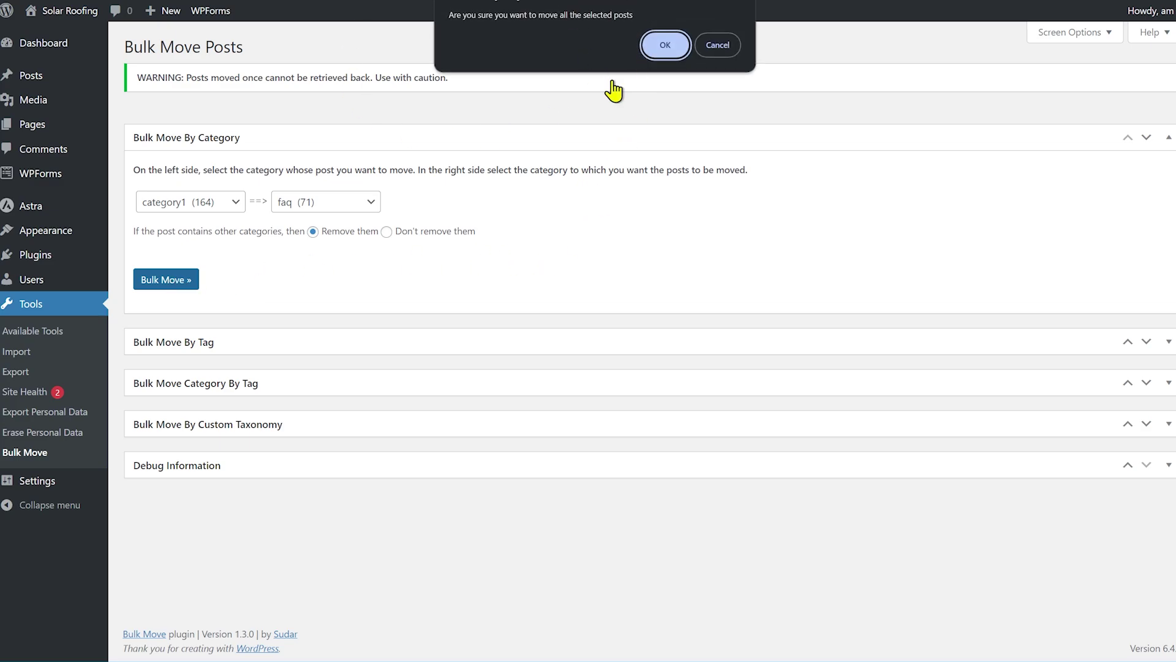
click(661, 46)
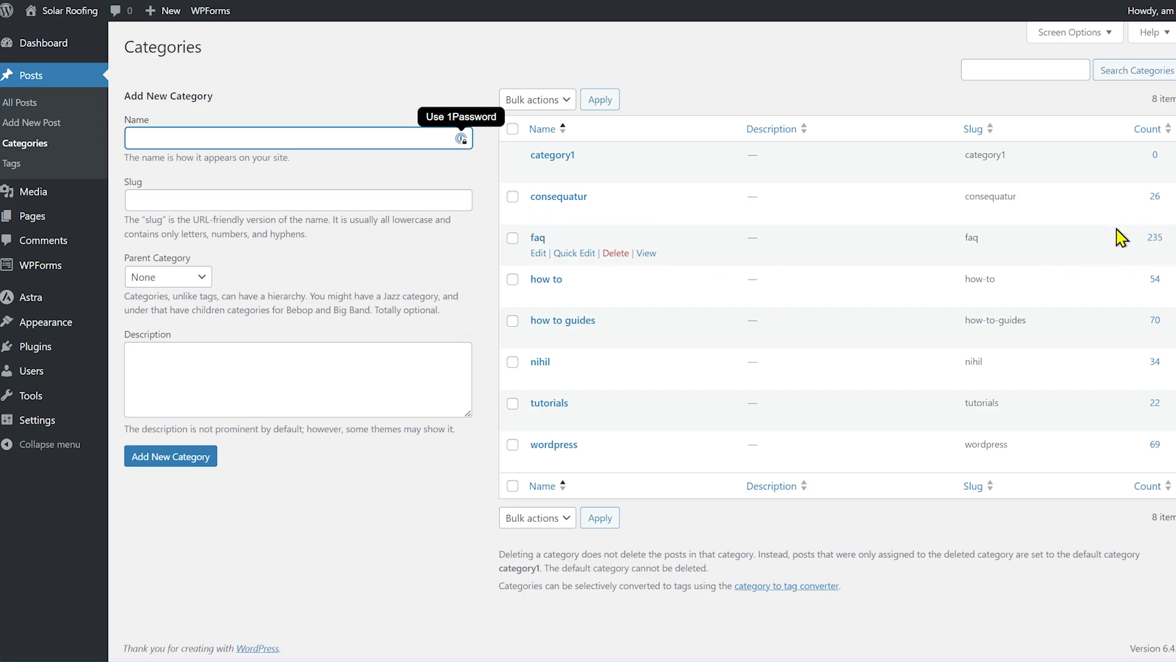
click(664, 73)
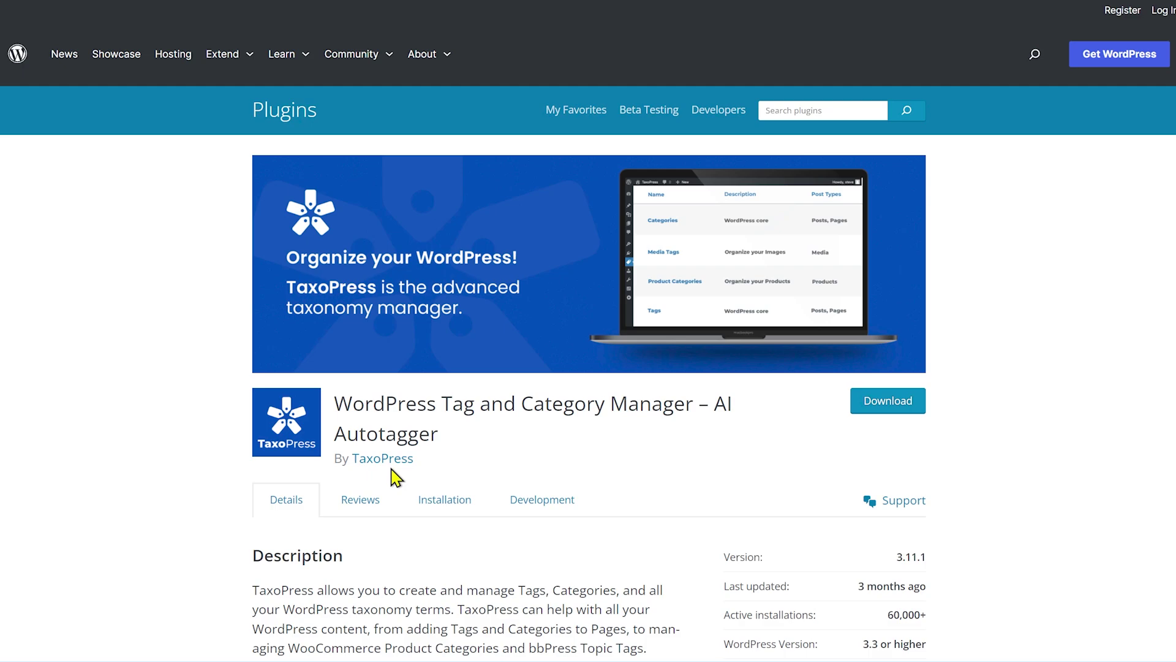
- Copy the plugin name "WordPress Tag and Category Manager" from its WordPress.org page, then find, install and activate that TaxoPress plugin on the site
drag(336, 403, 692, 414)
key(ctrl+c)
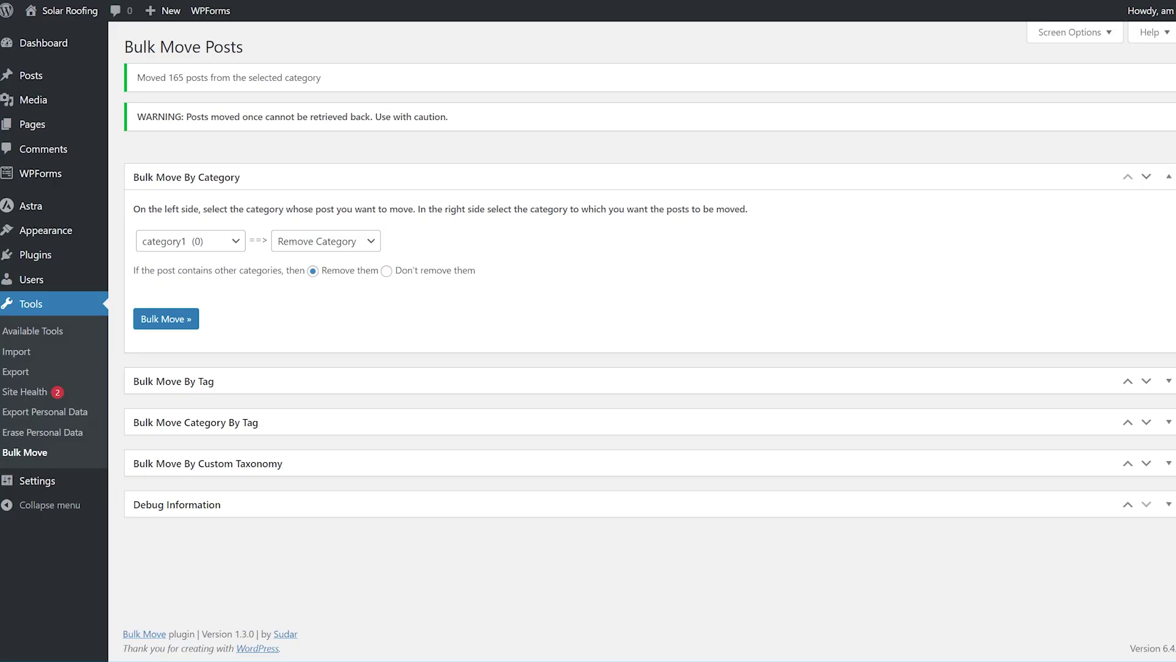
mouse_move(47, 262)
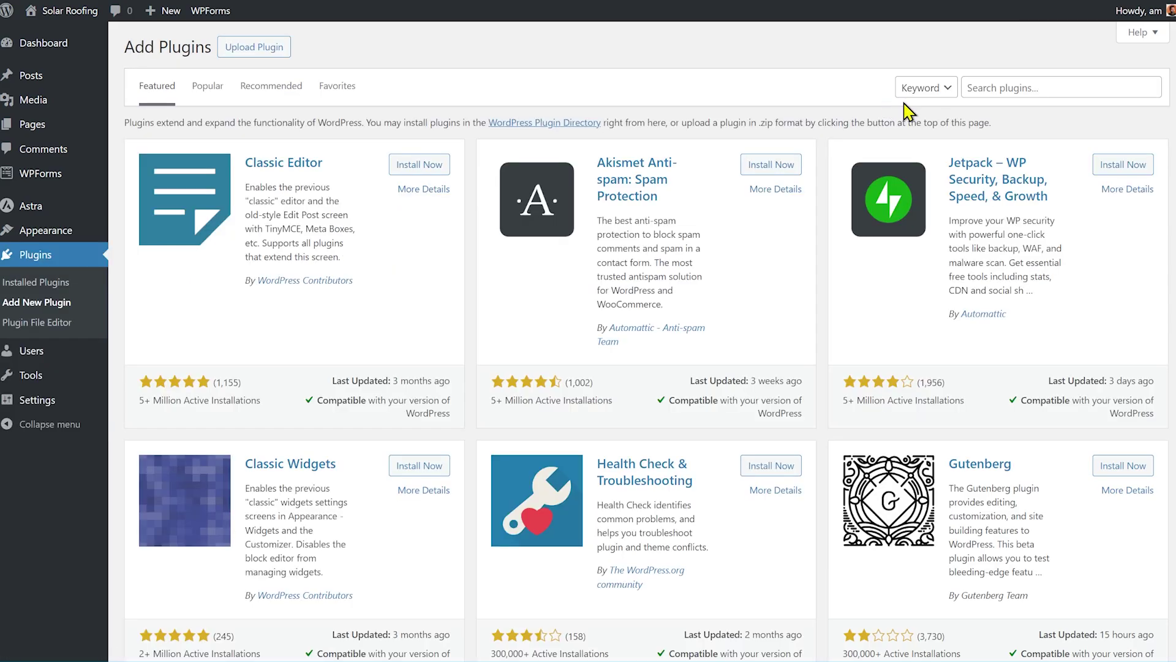
click(983, 88)
key(ctrl+v)
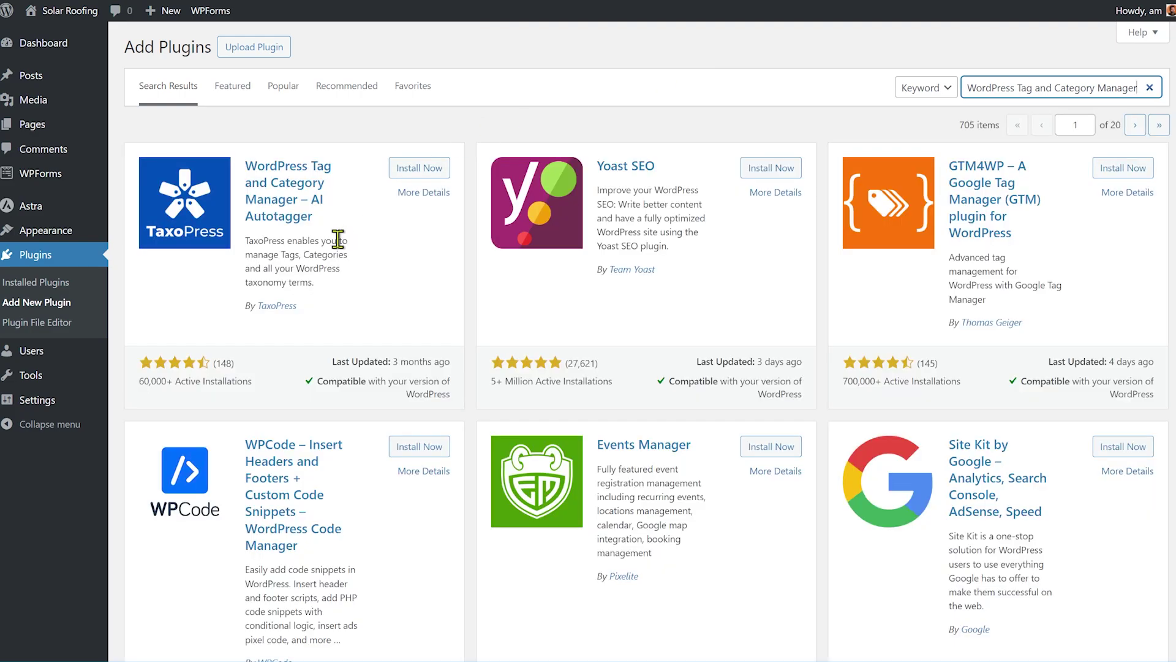
click(402, 178)
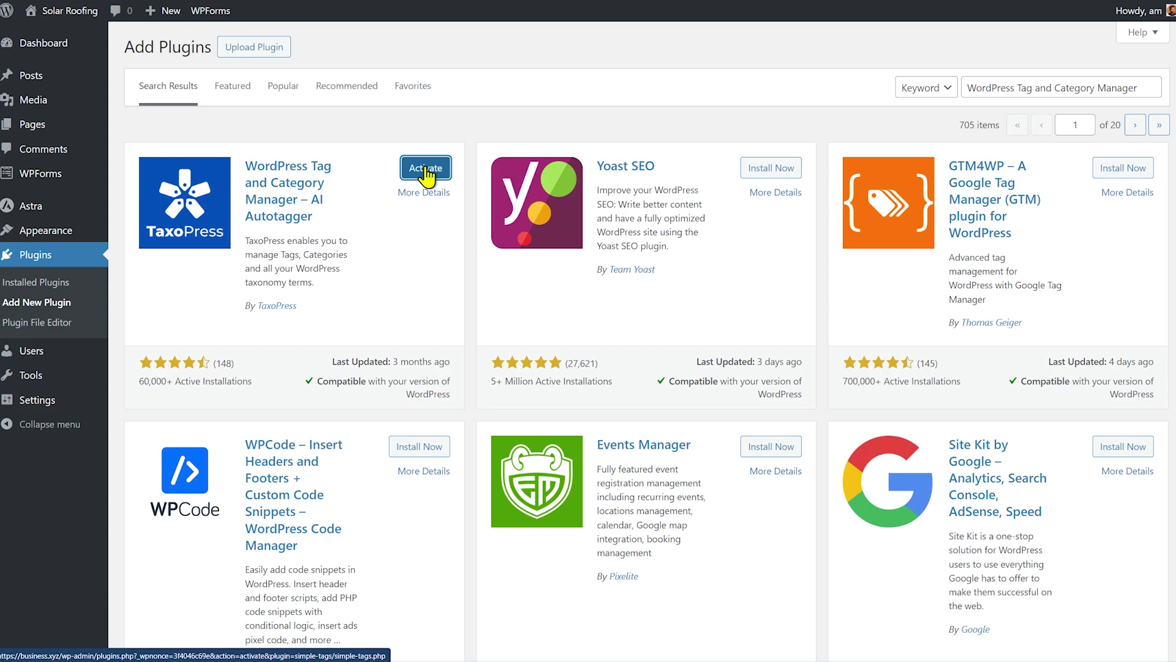
click(466, 161)
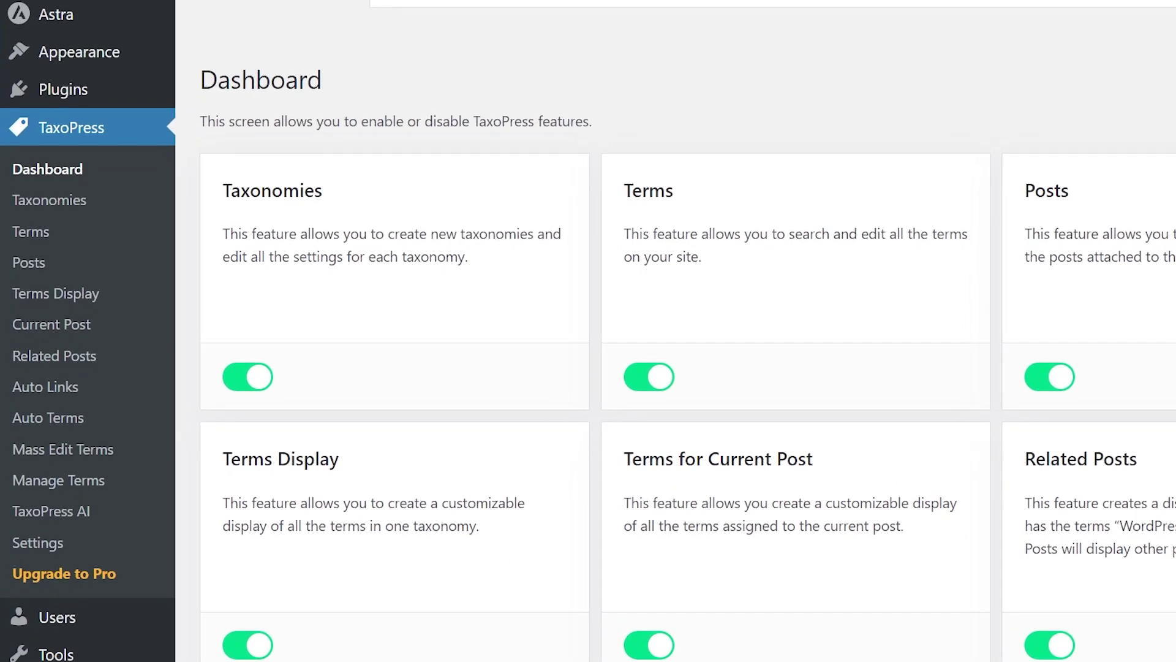
- Open the Merge terms feature in TaxoPress's Manage Terms and switch the taxonomy for Posts to Categories
click(88, 484)
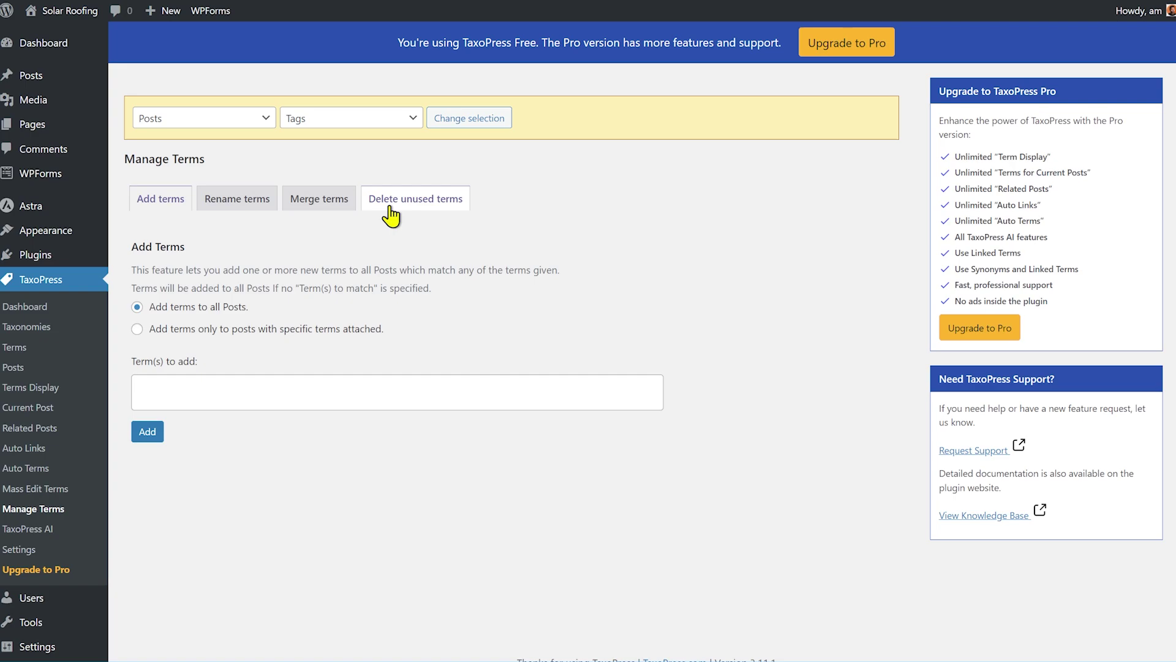
click(303, 204)
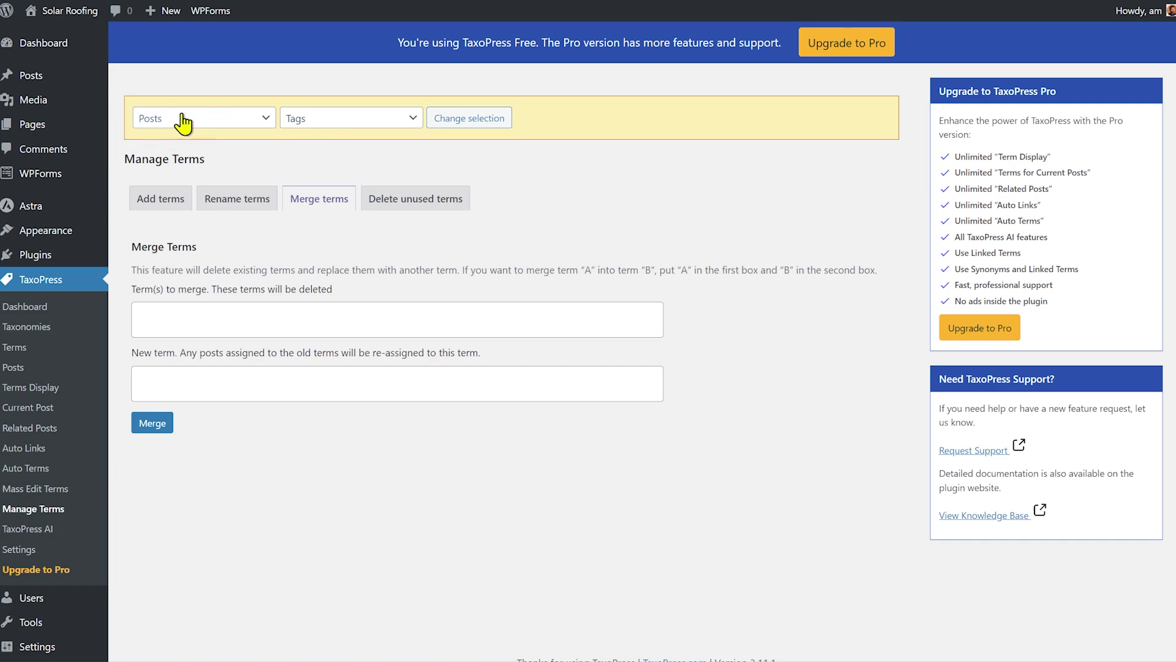
click(370, 120)
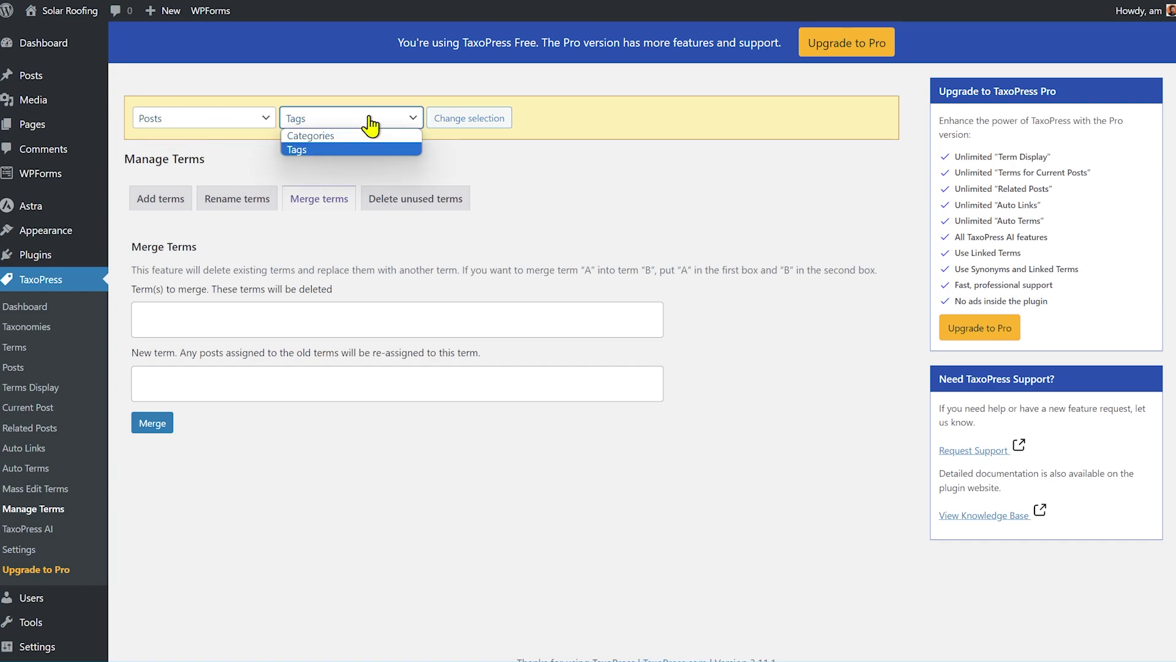
click(344, 137)
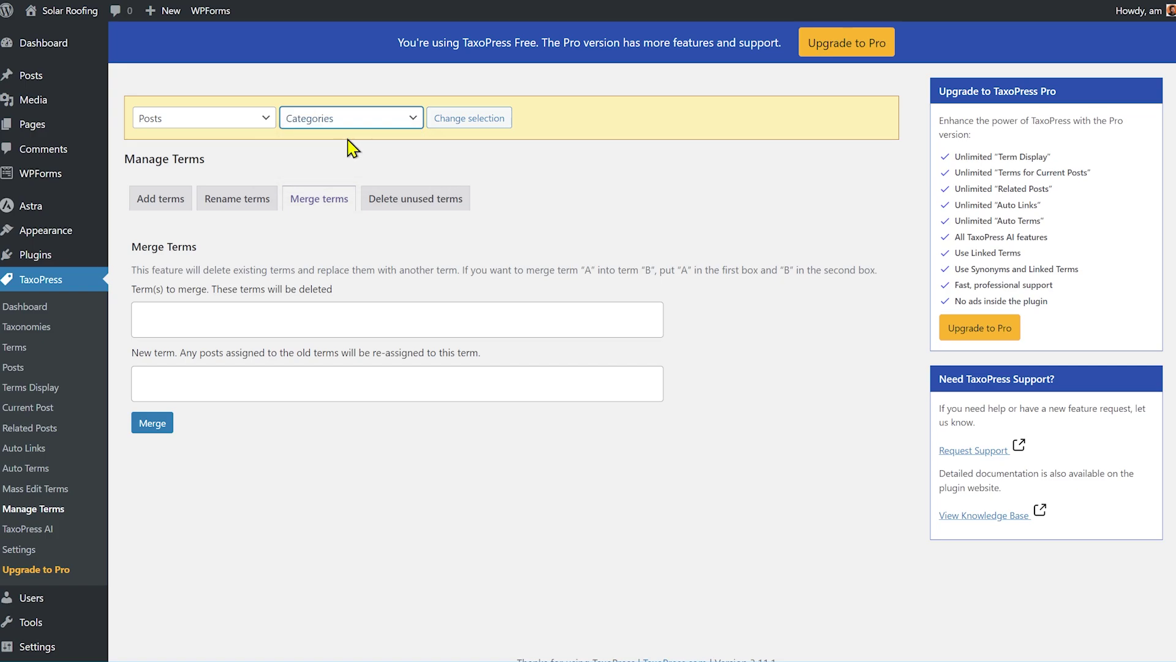
click(486, 135)
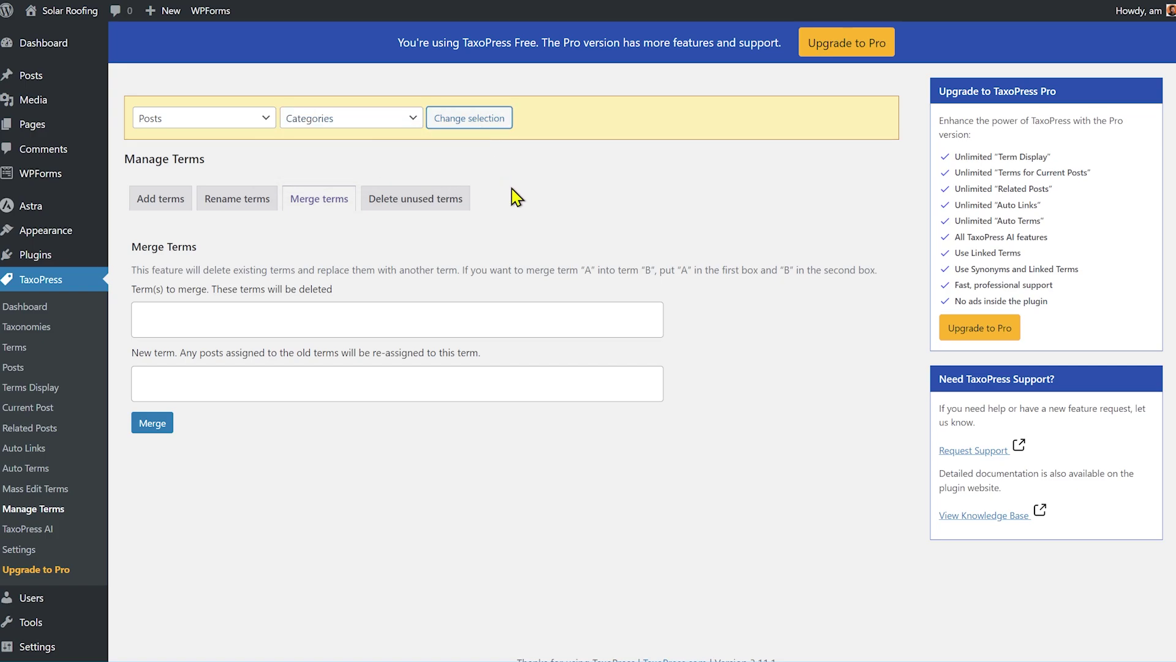
click(316, 210)
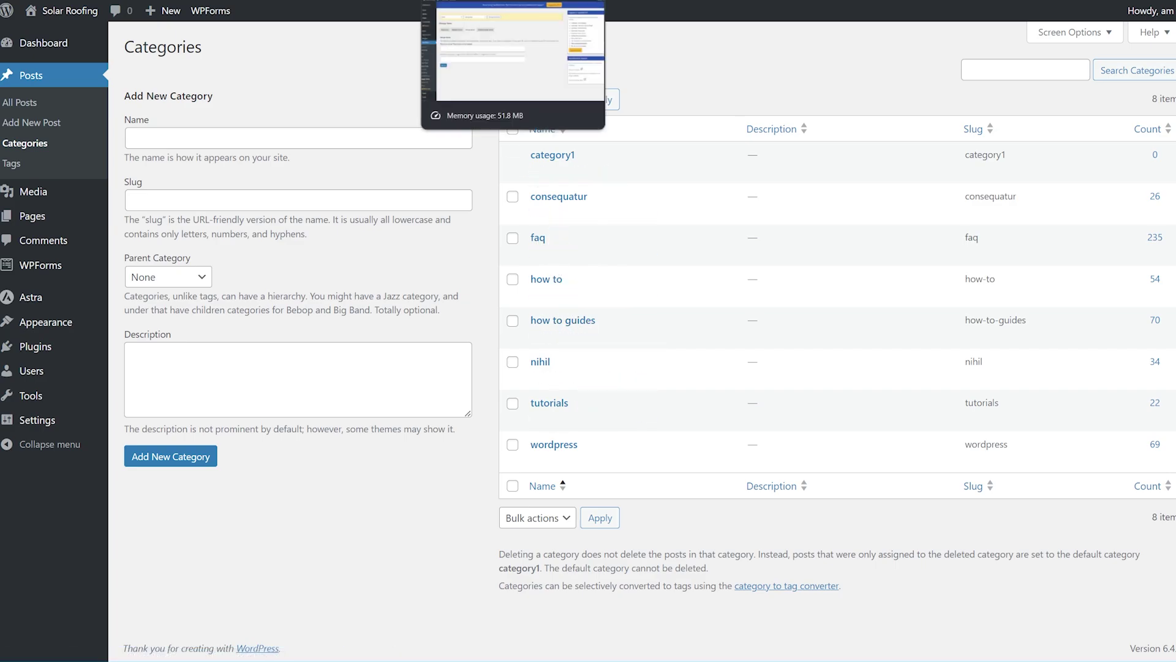
- Enter the categories how to, how to guides, faq and tutorials as the terms to merge in TaxoPress
click(490, 1)
click(350, 313)
text(how)
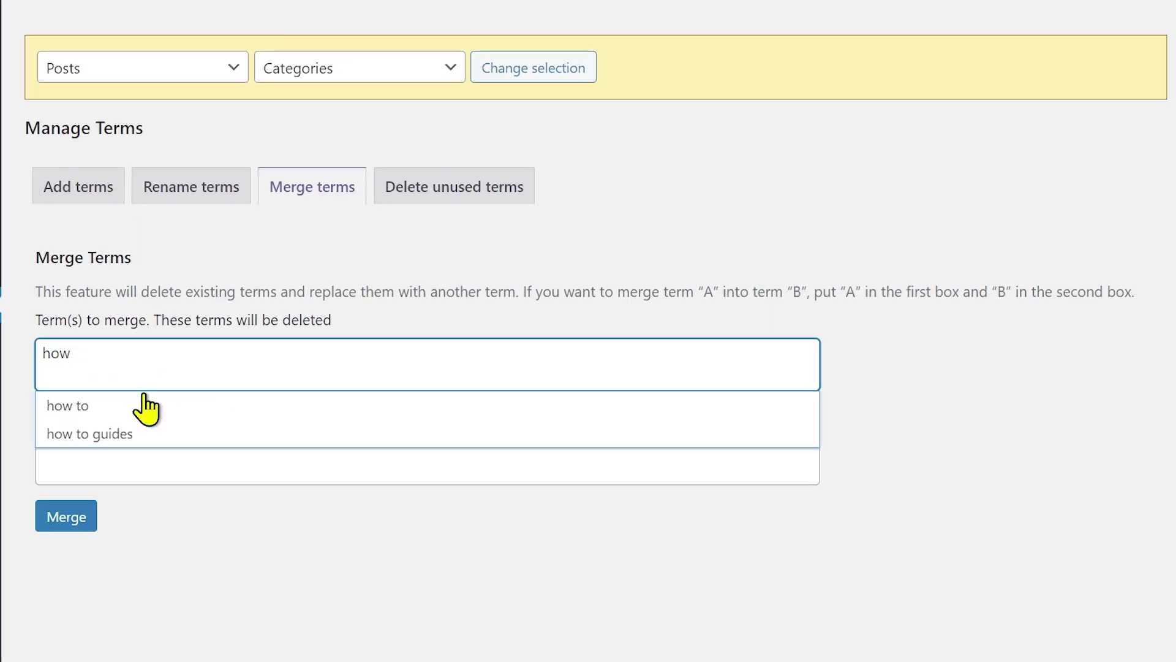
click(108, 406)
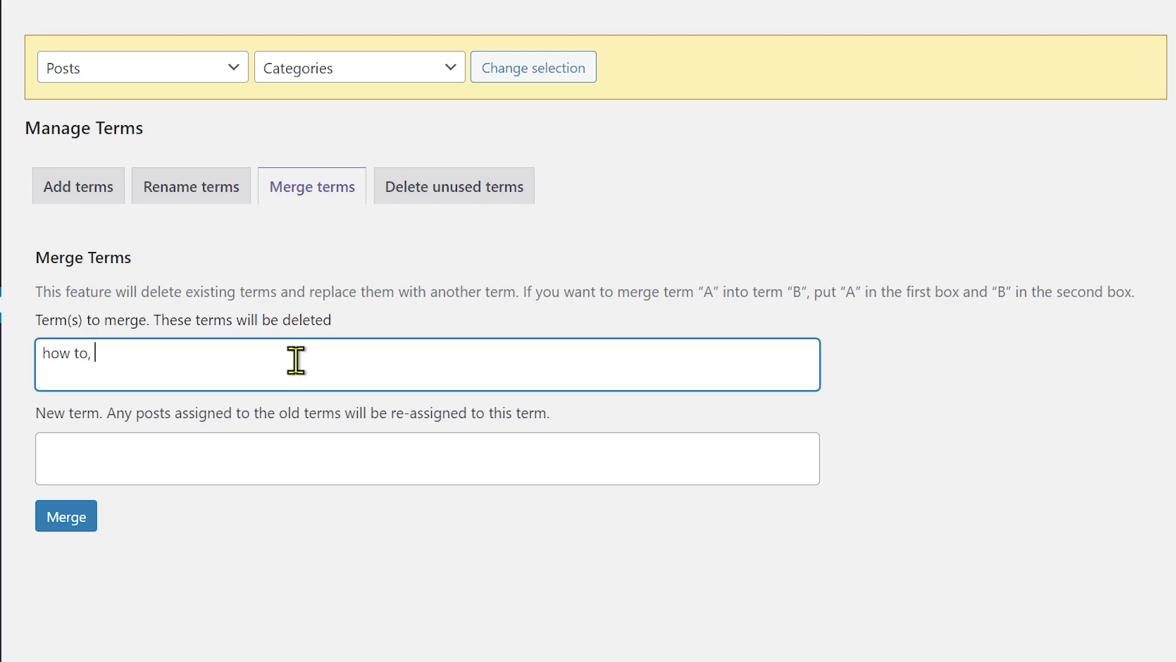
text(how)
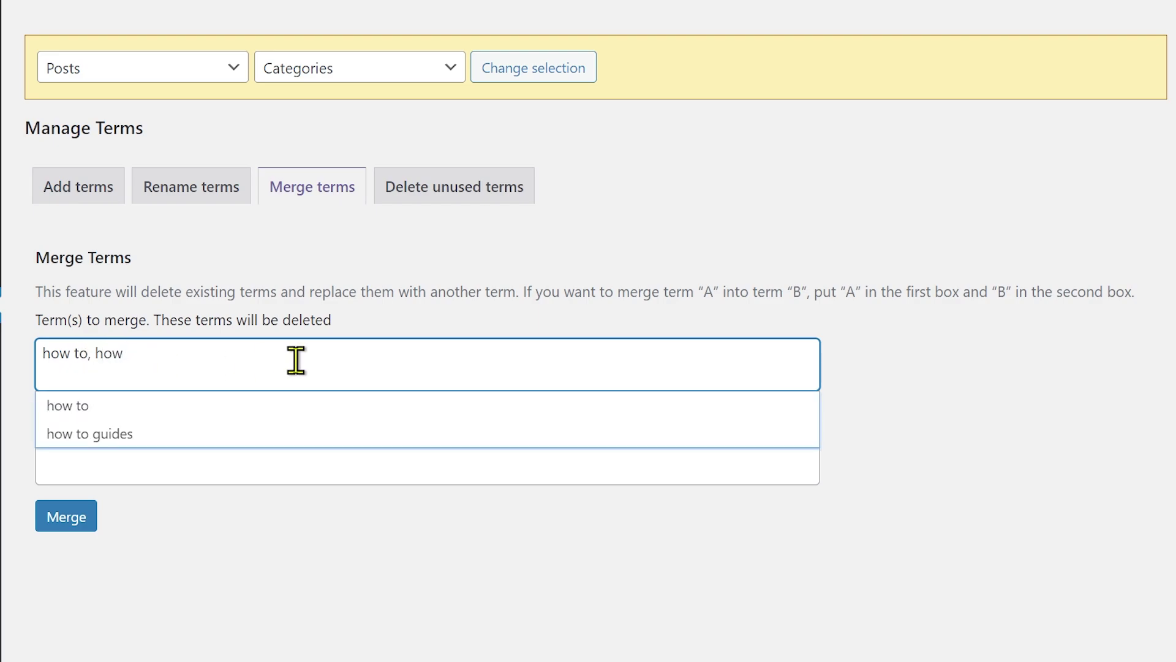
click(176, 434)
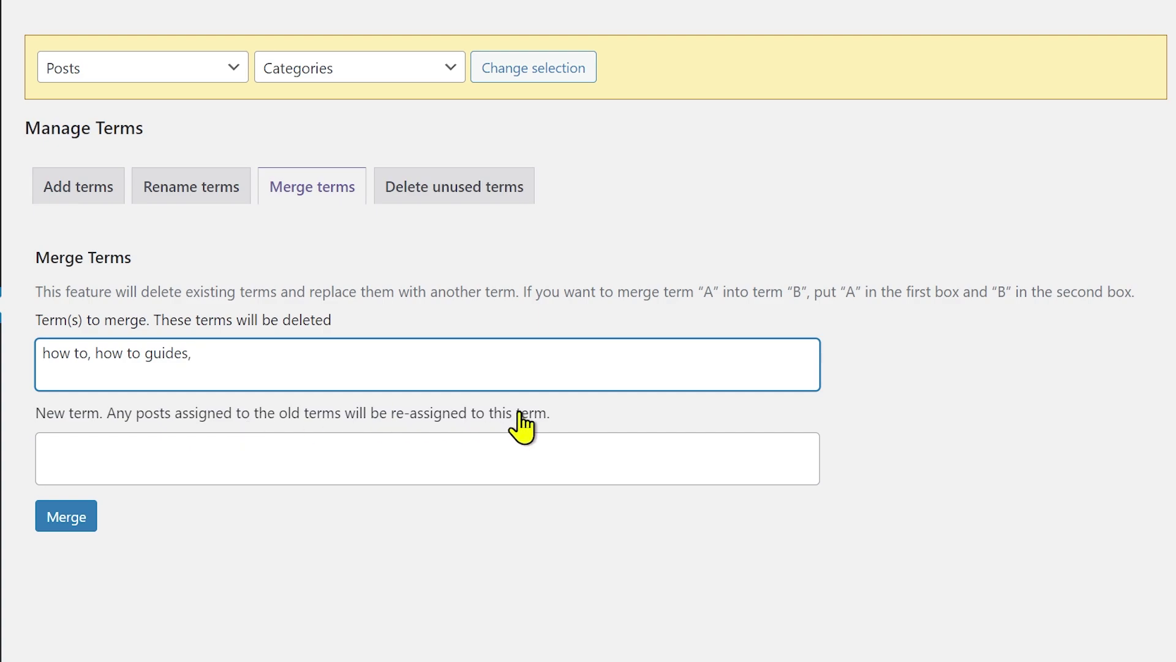
text(f)
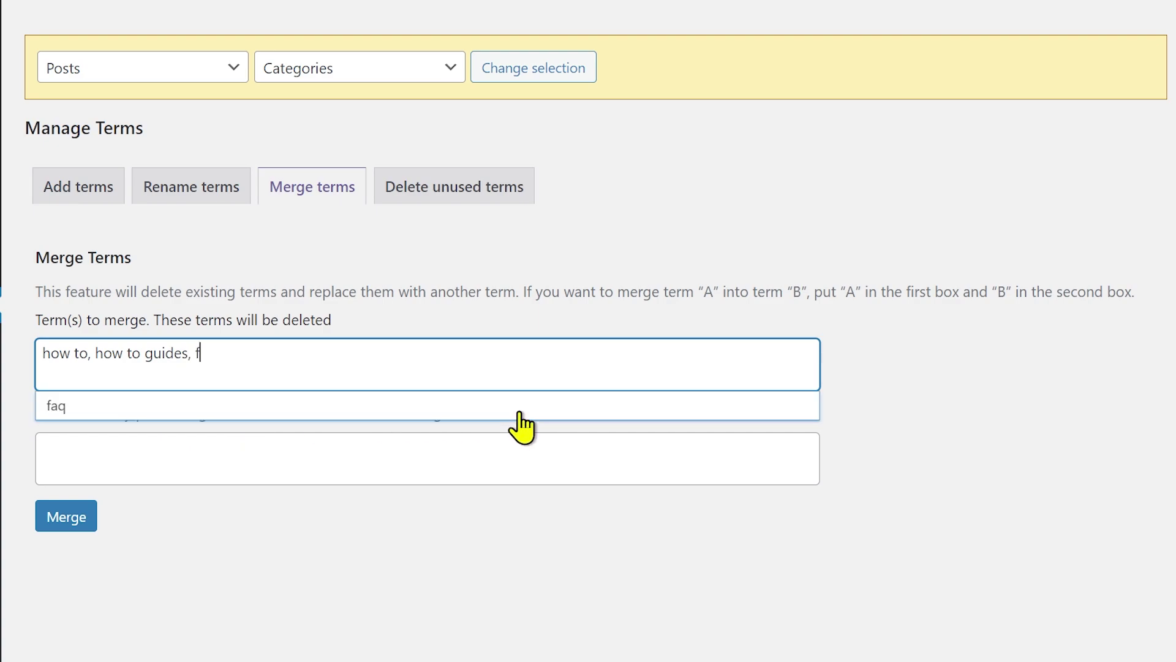
text(aq)
click(428, 409)
text(t)
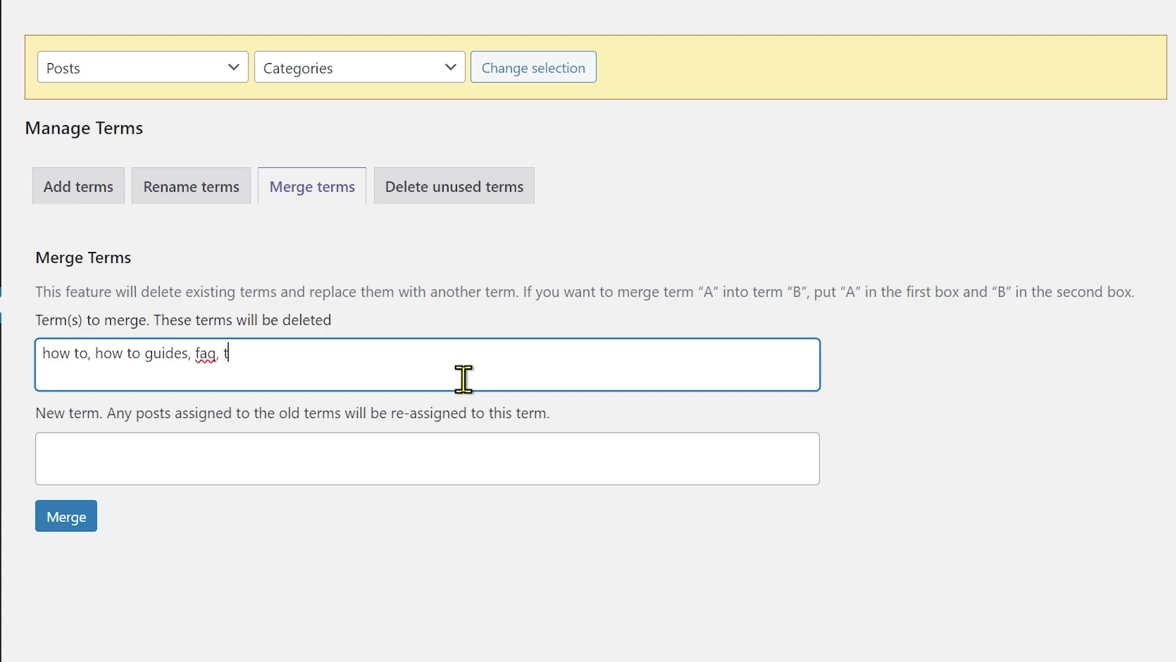
text(utor)
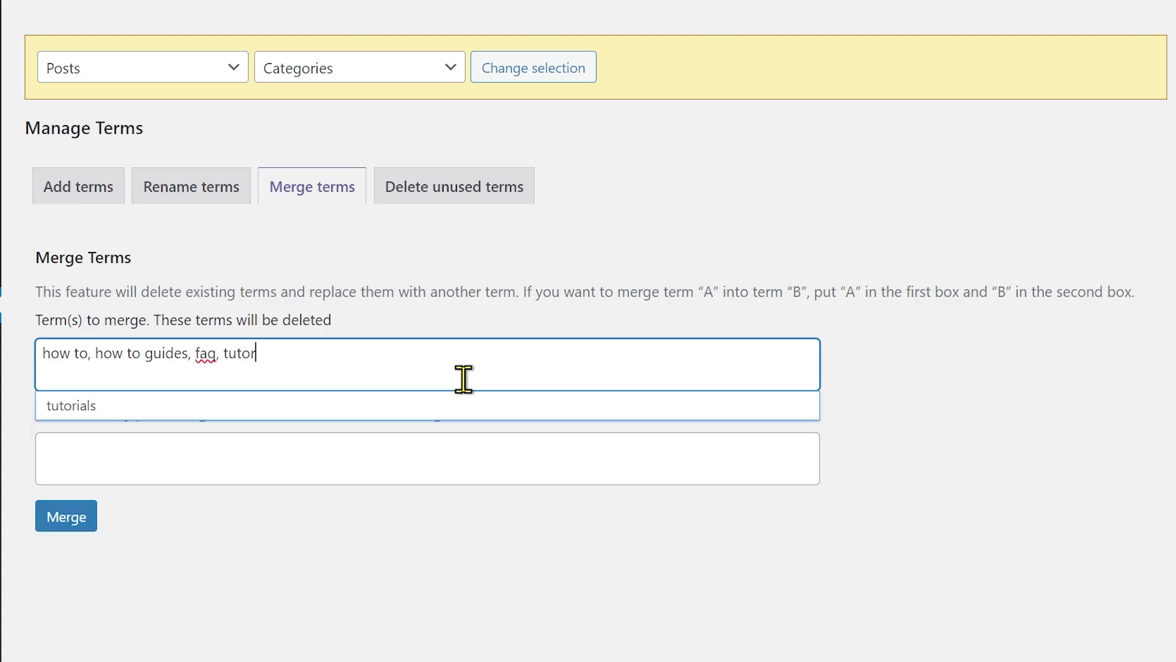
click(337, 408)
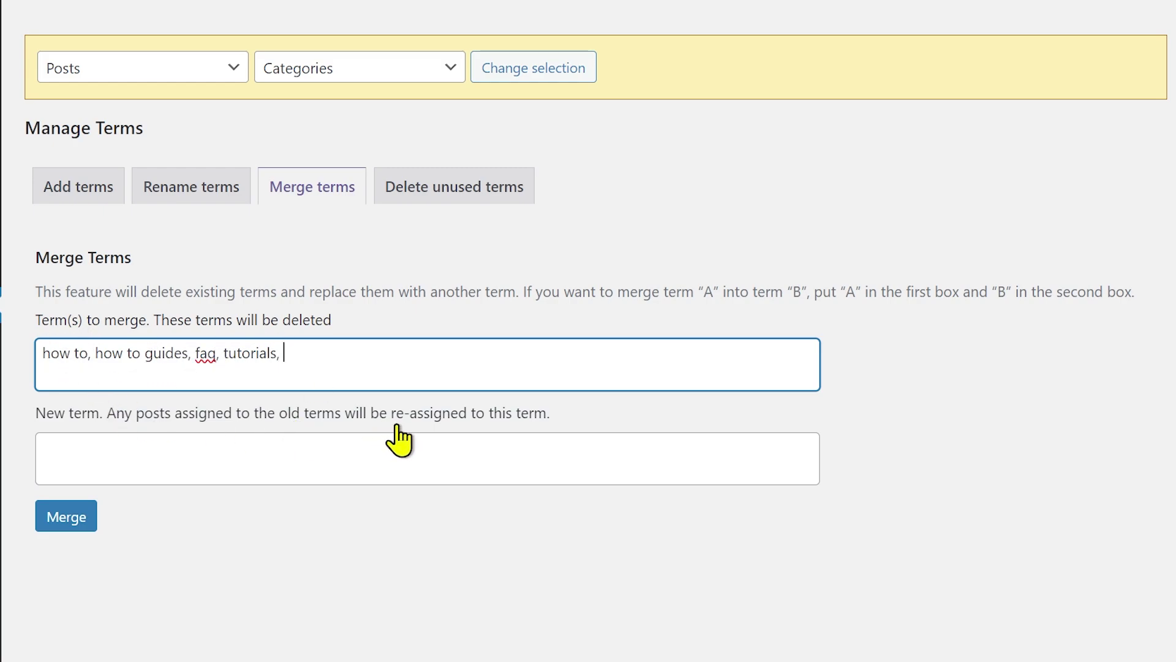
- Set the new term to "how to tutorial" and merge the listed categories into it
click(391, 469)
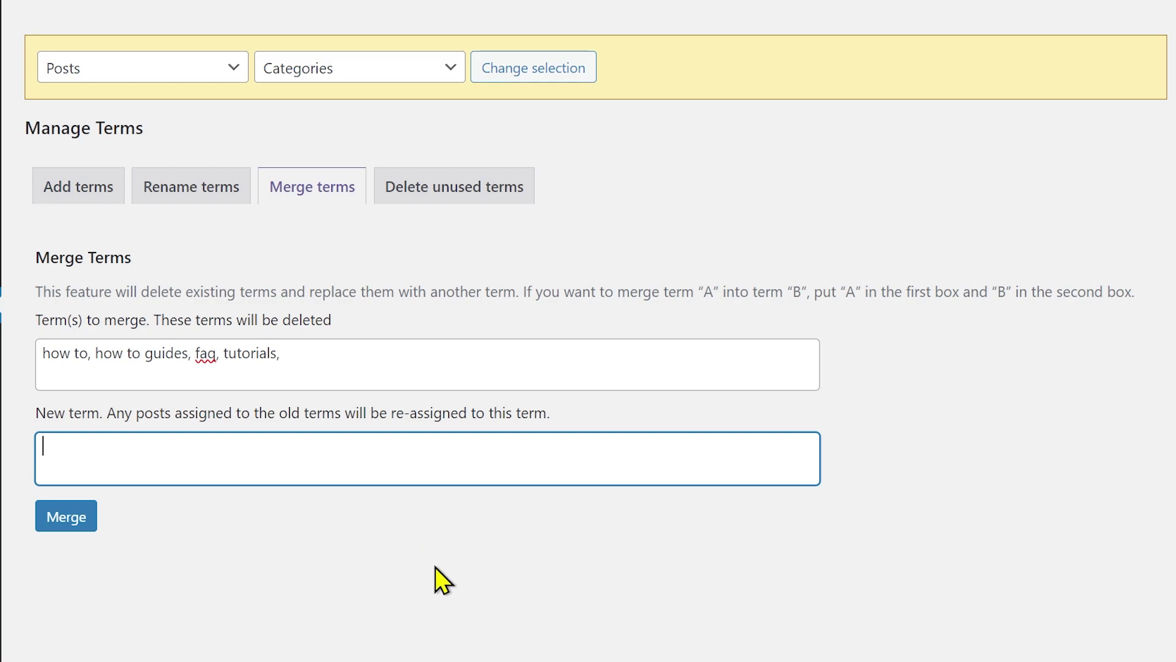
text(ho)
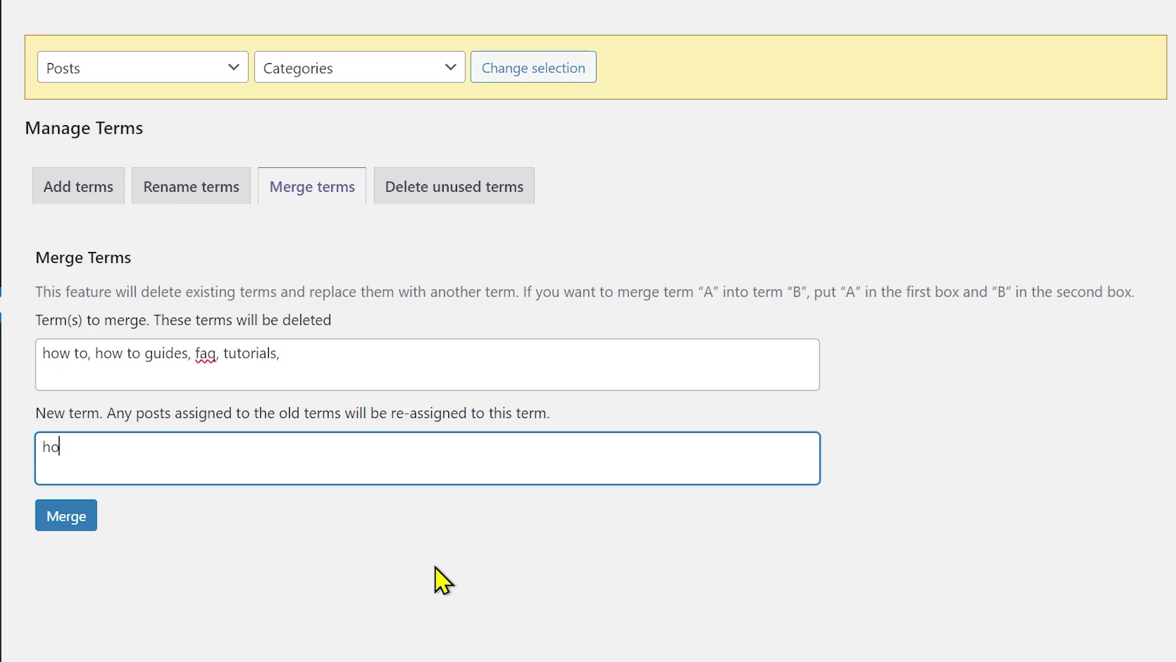
text(w to to)
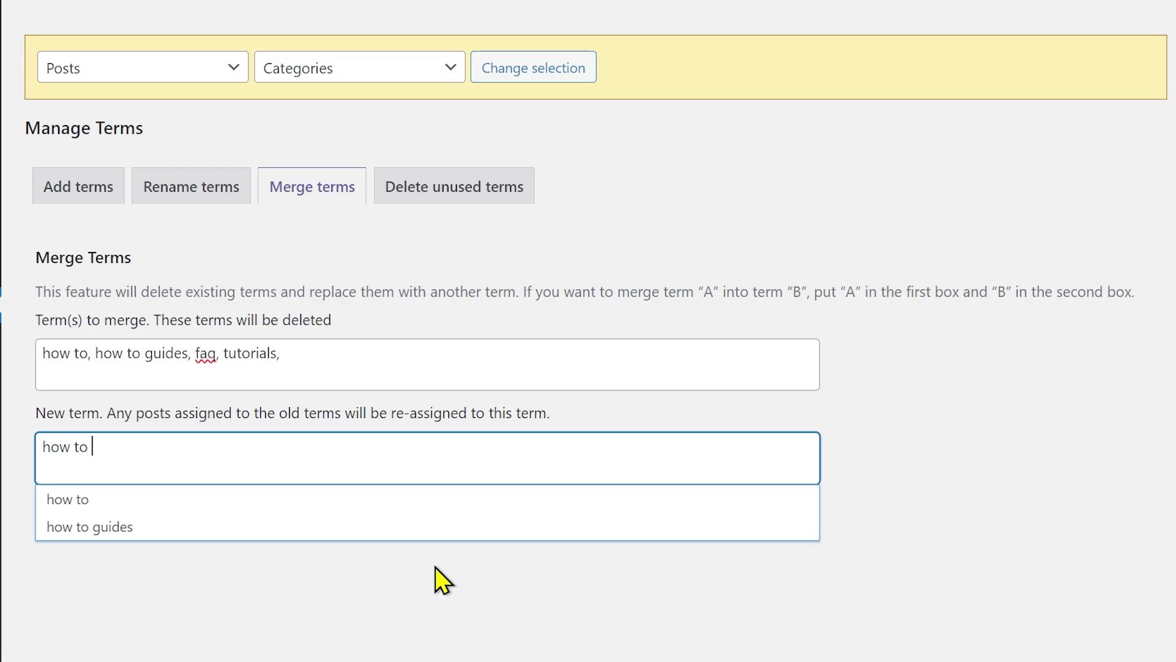
text(utorial)
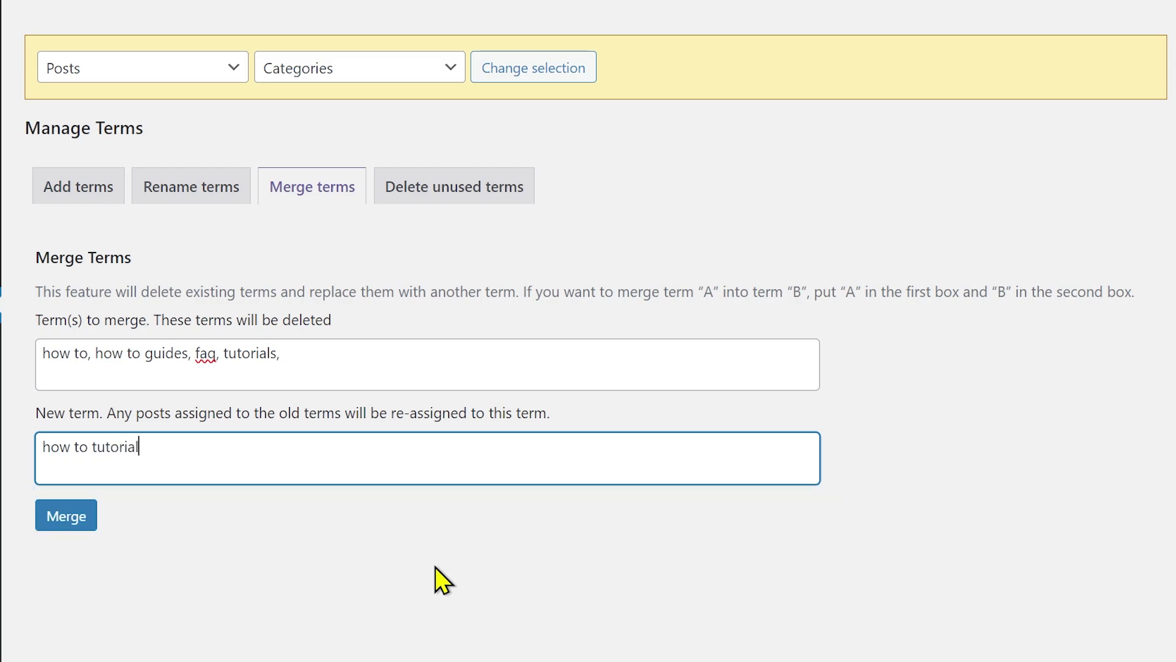
click(435, 567)
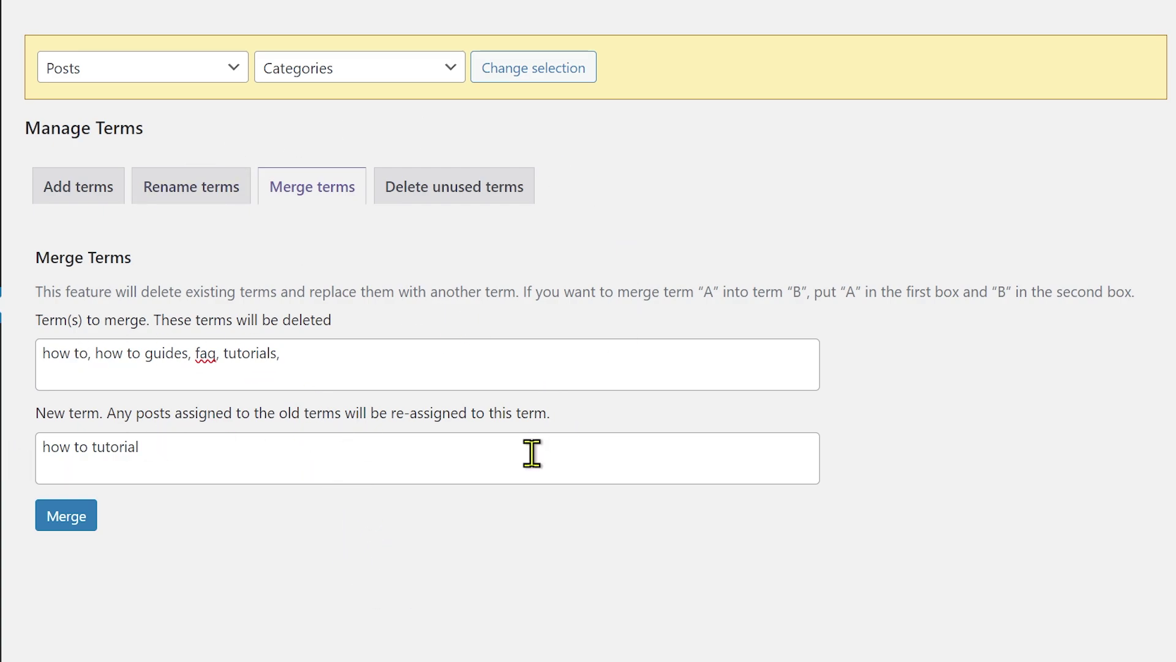
click(85, 522)
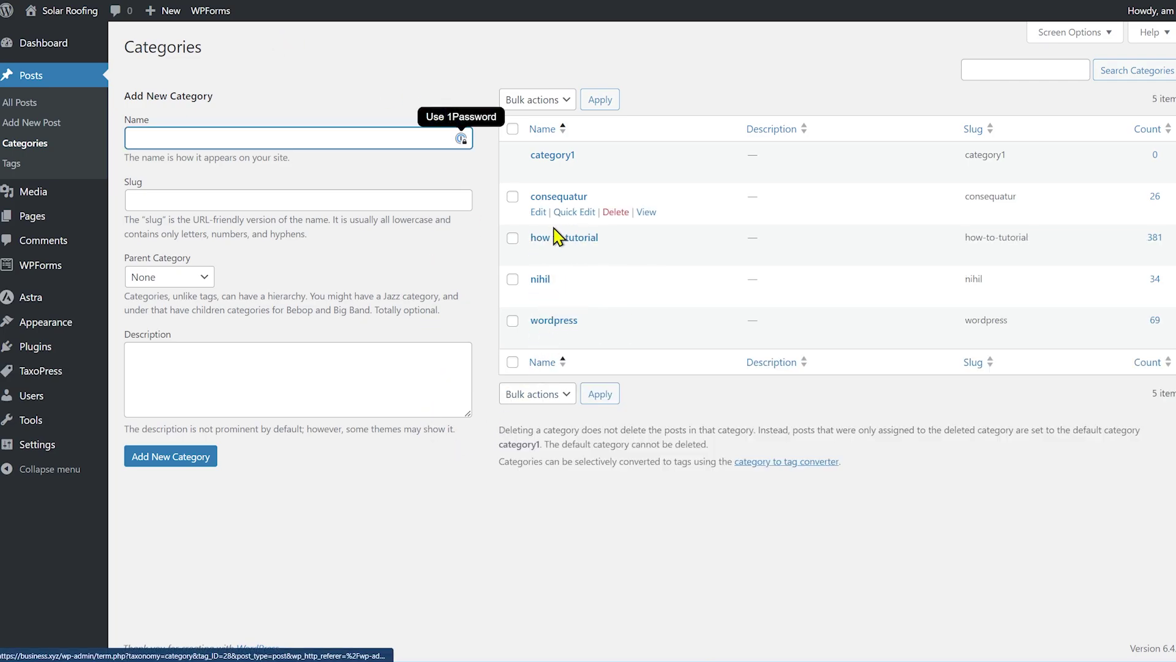
- Revisit the Bulk Move plugin page, return to TaxoPress's Merge Terms page and dismiss its merge notice
click(646, 87)
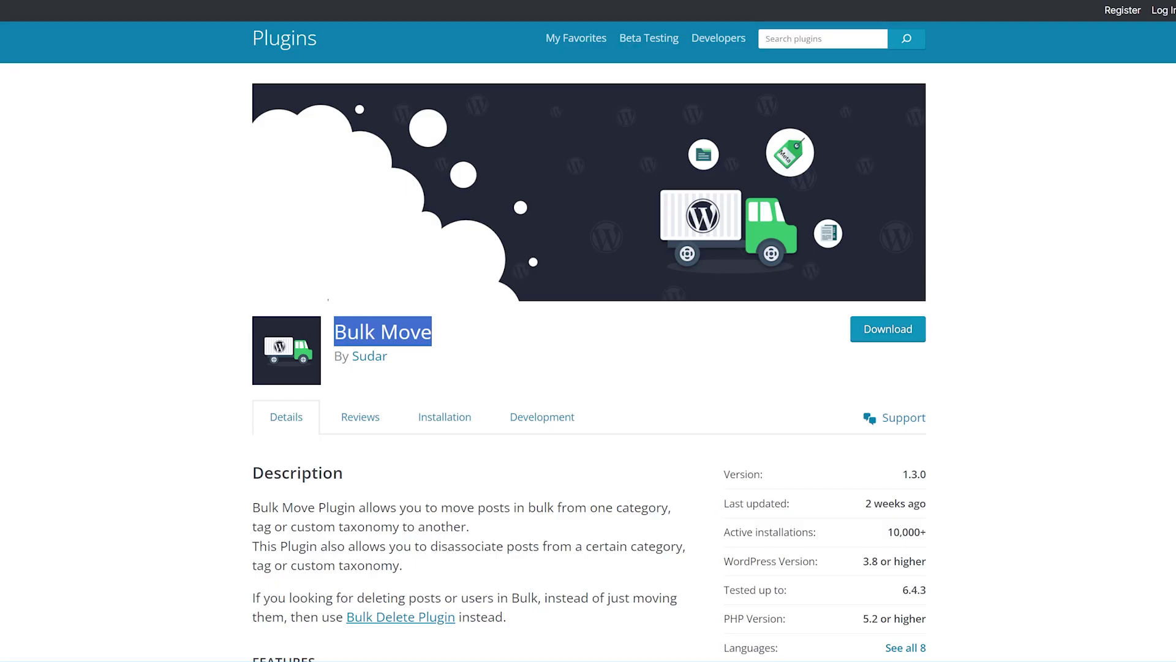
click(193, 278)
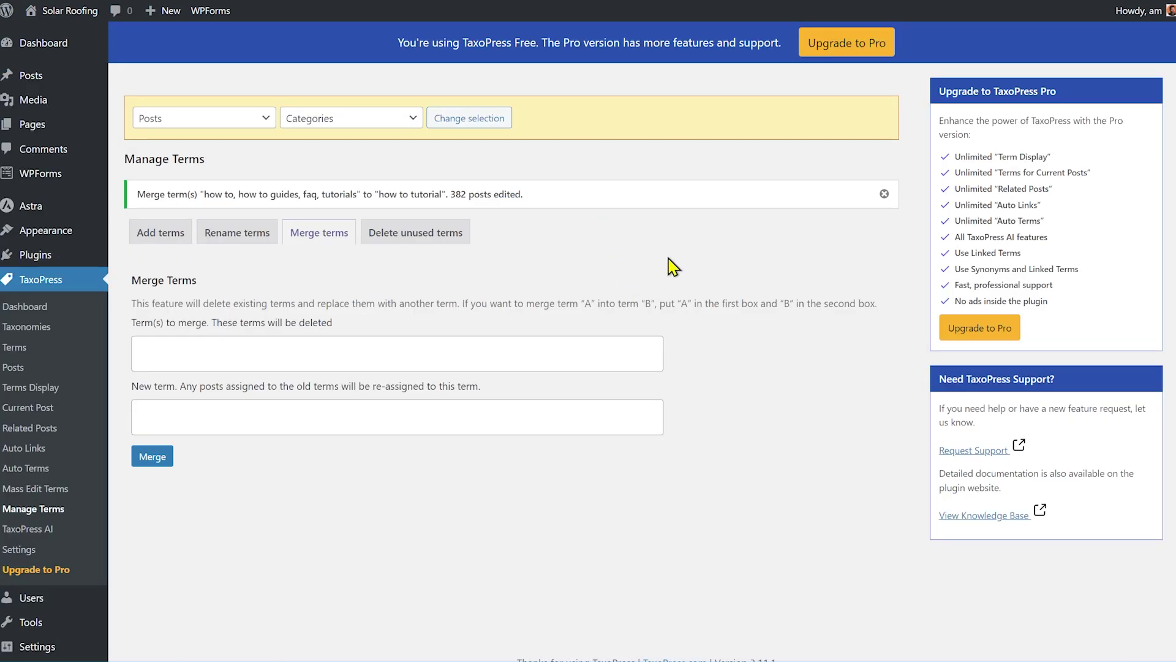
click(884, 193)
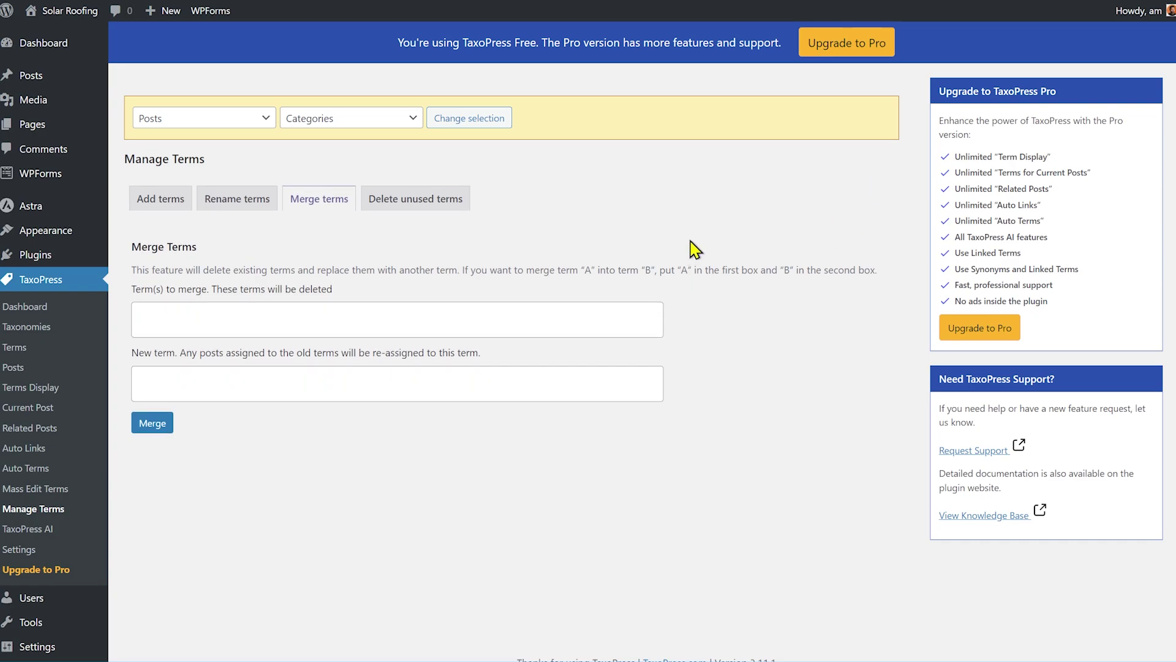